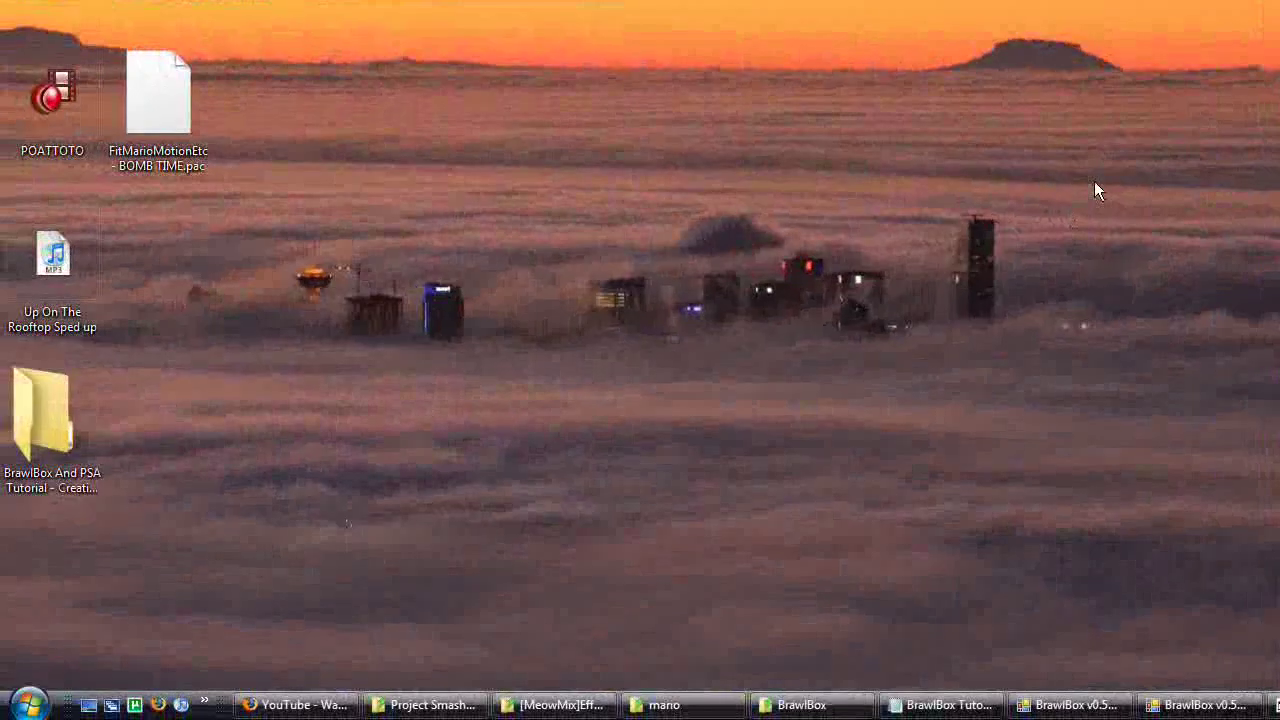
- Bring up the BrawlBox program folder and minimize the Project Smash Attack folder
drag(1093, 184, 288, 462)
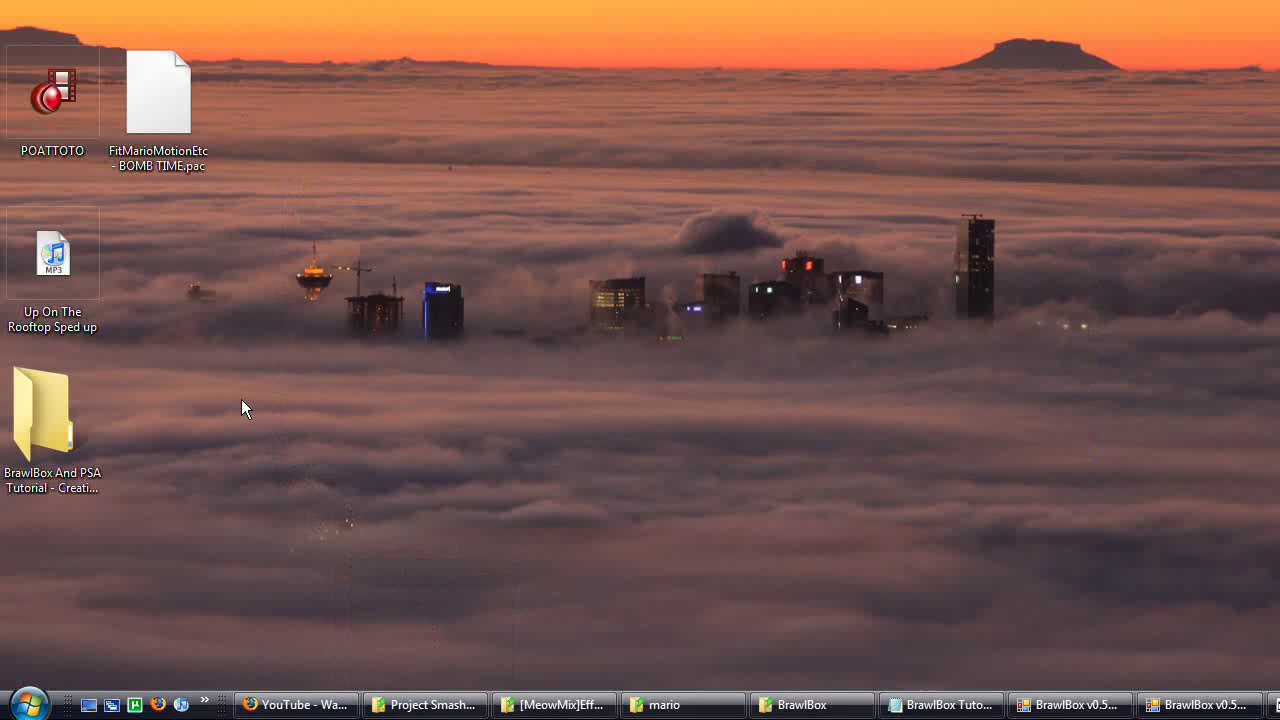
drag(234, 349, 1066, 170)
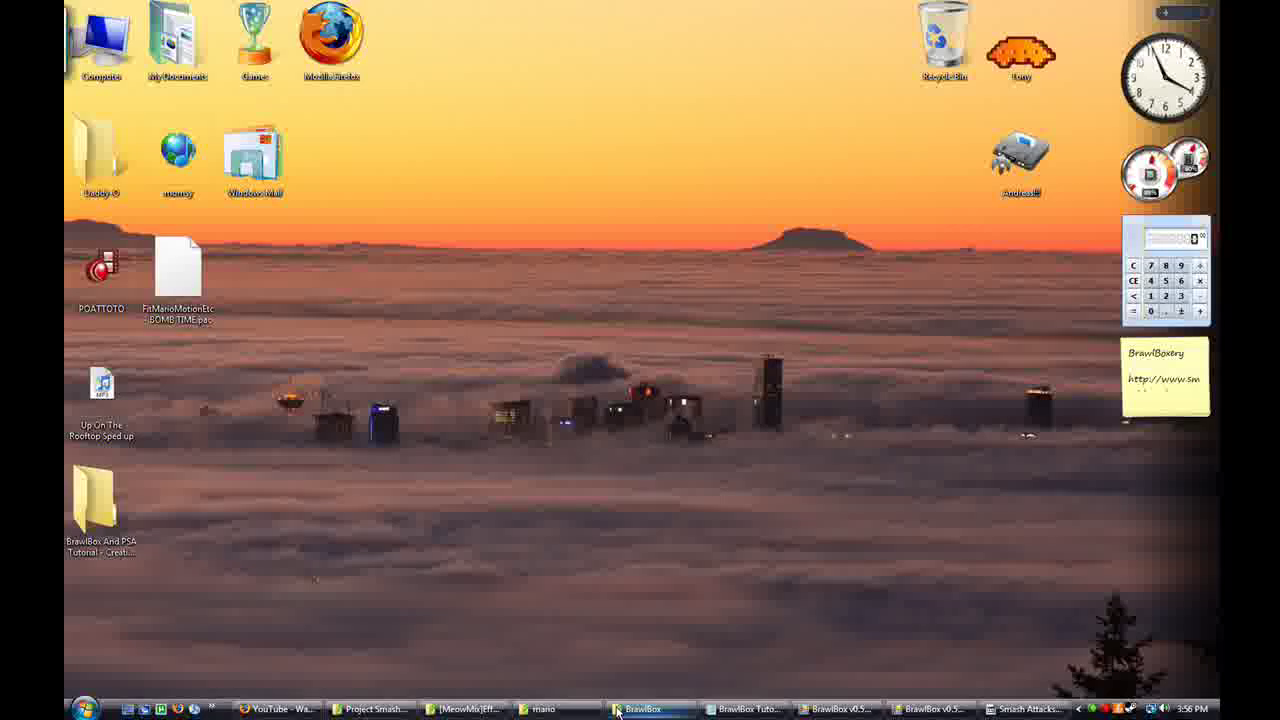
click(640, 709)
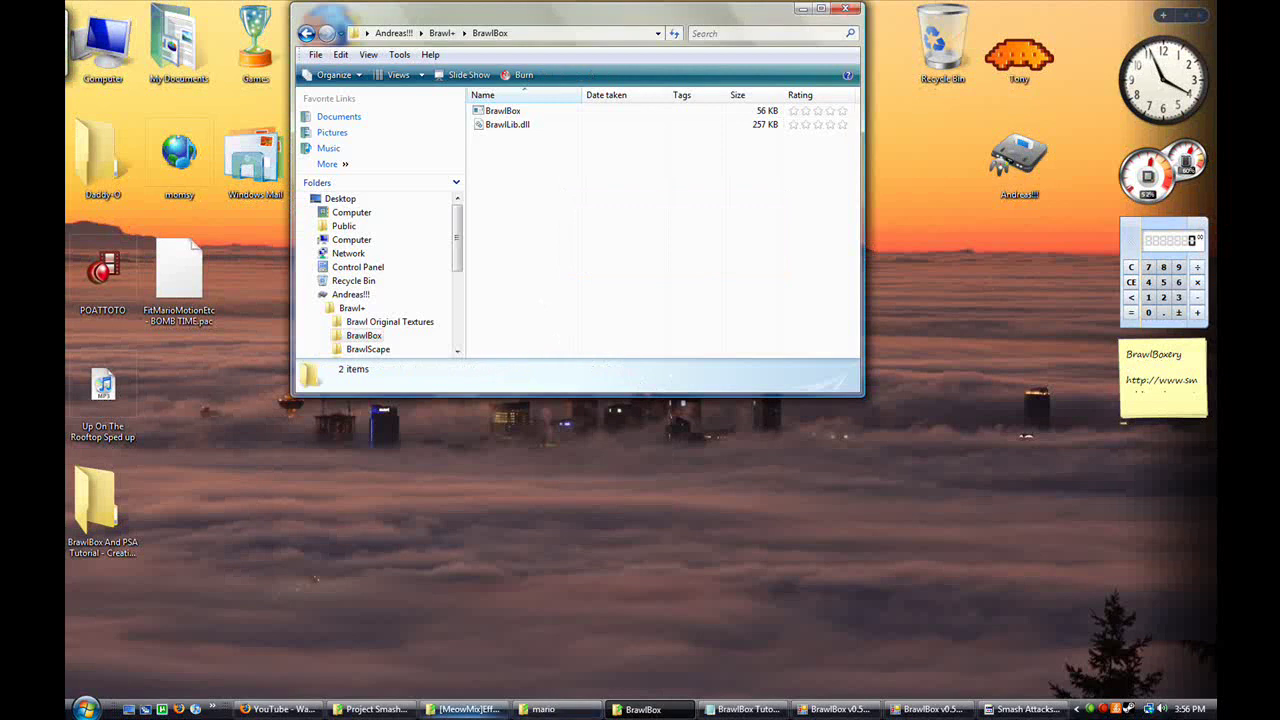
mouse_move(402, 712)
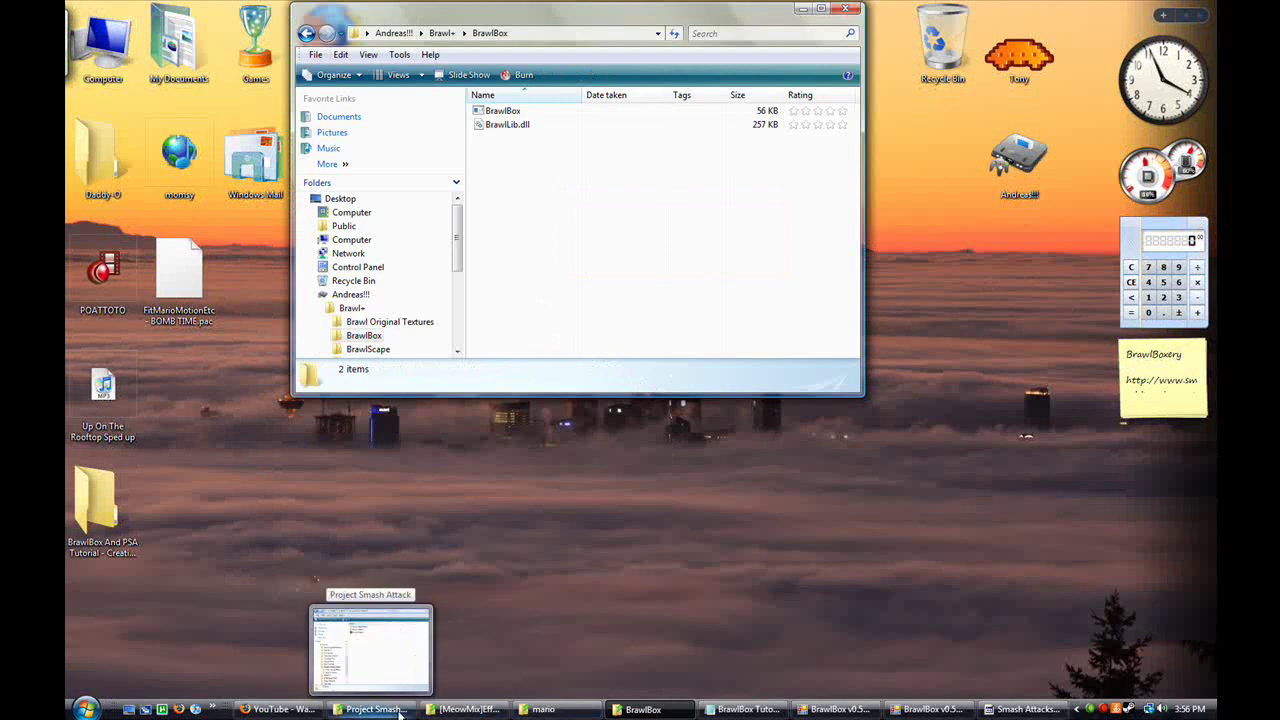
click(399, 712)
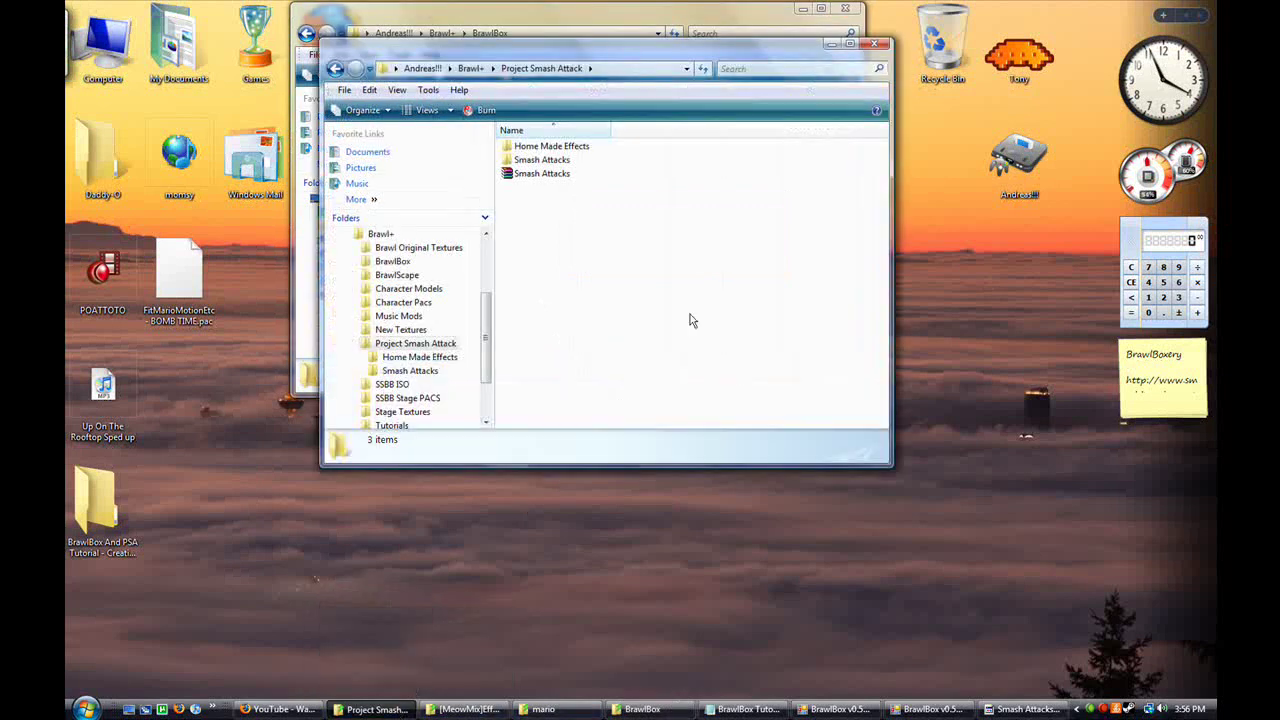
click(831, 44)
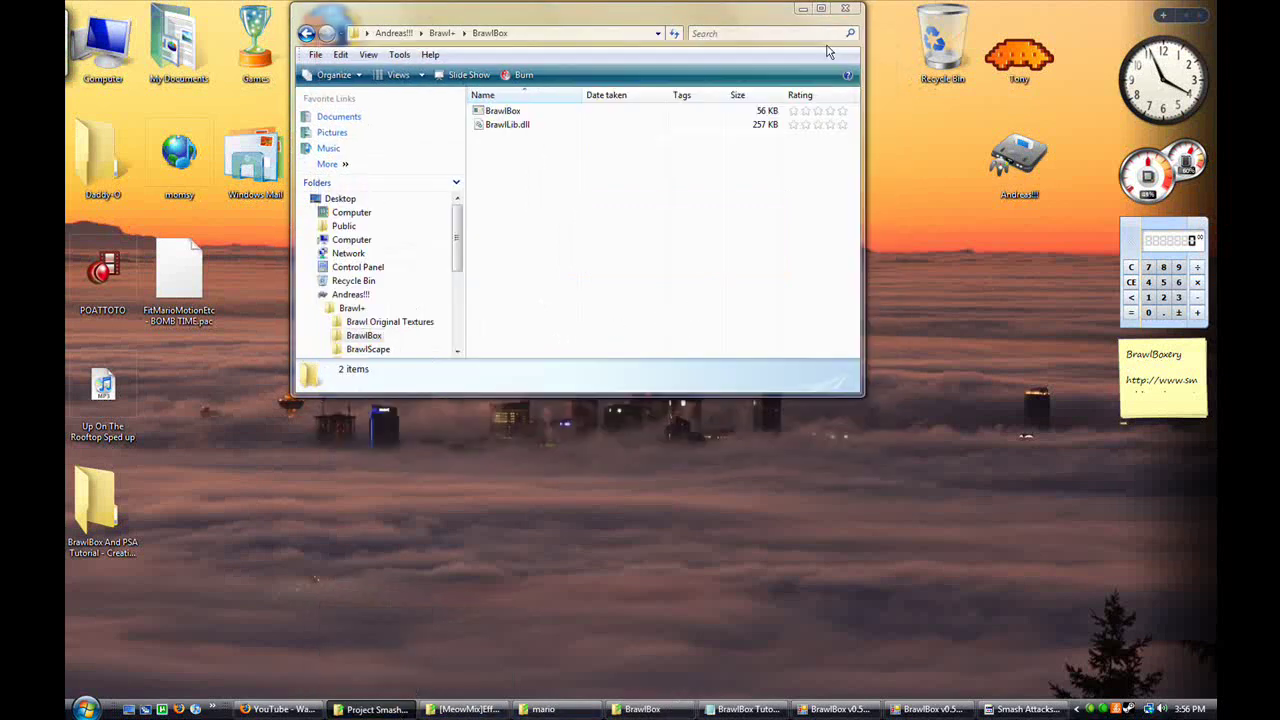
- Close both older BrawlBox windows, then launch BrawlBox.exe from its folder
right_click(843, 709)
click(860, 697)
right_click(882, 709)
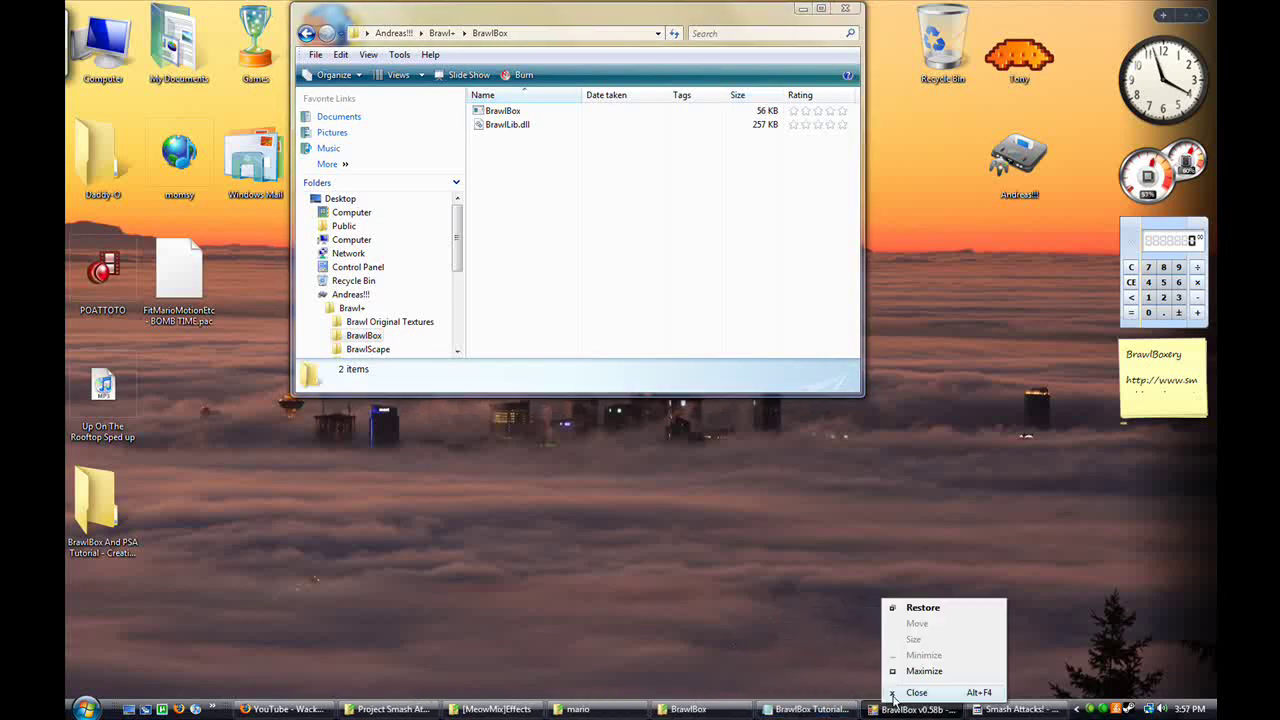
click(908, 690)
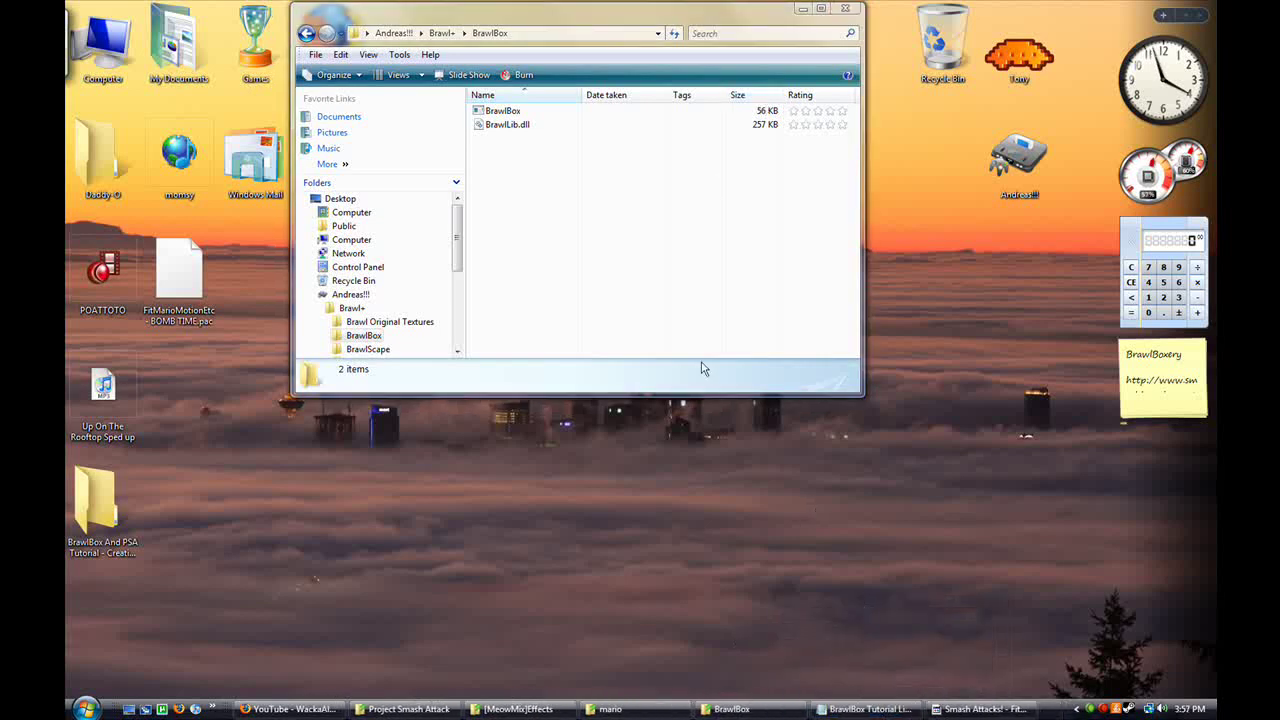
click(549, 113)
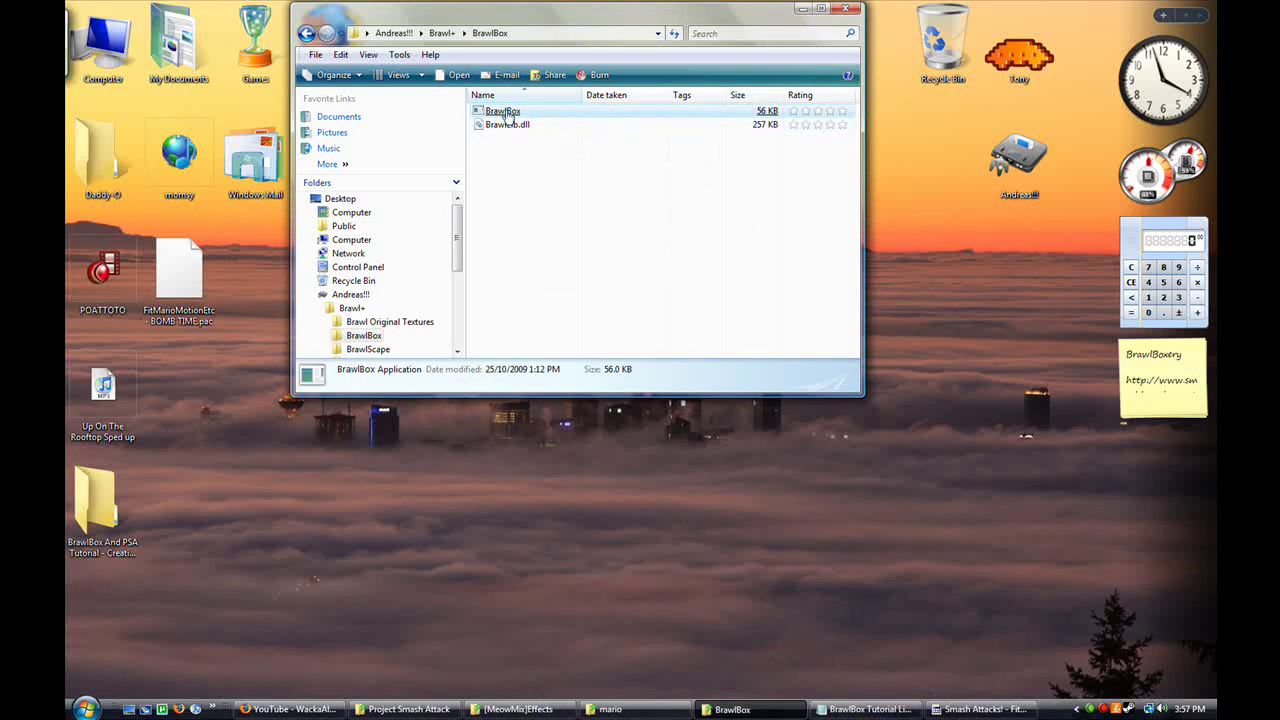
double_click(503, 111)
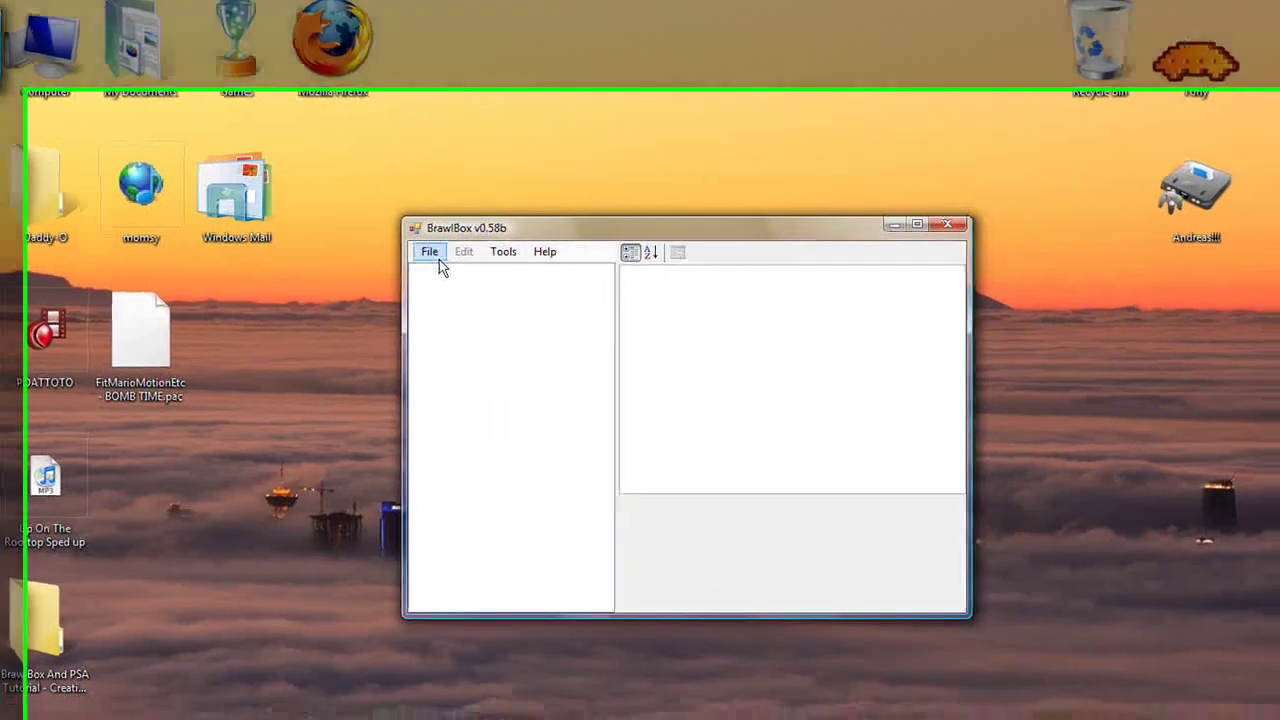
- Open FitMarioMotionEtc.pac from the [MeowMix]Effects\Effect folder with File > Open
click(436, 261)
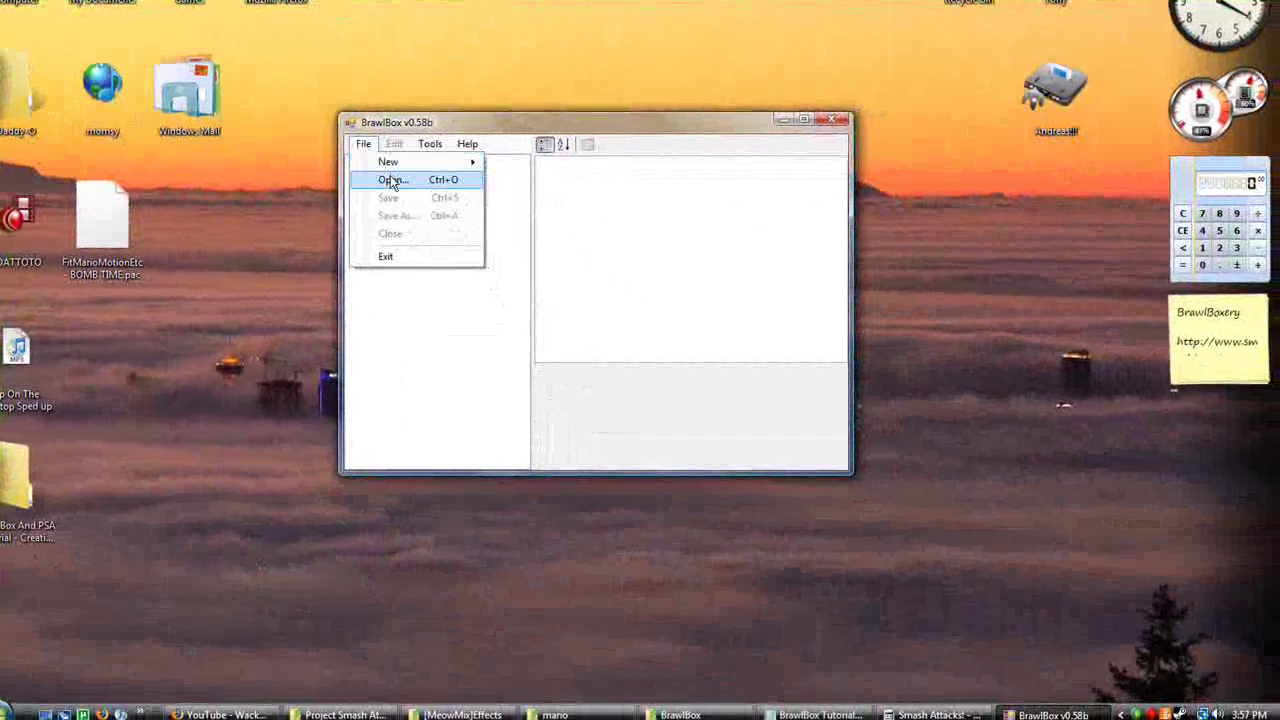
click(392, 181)
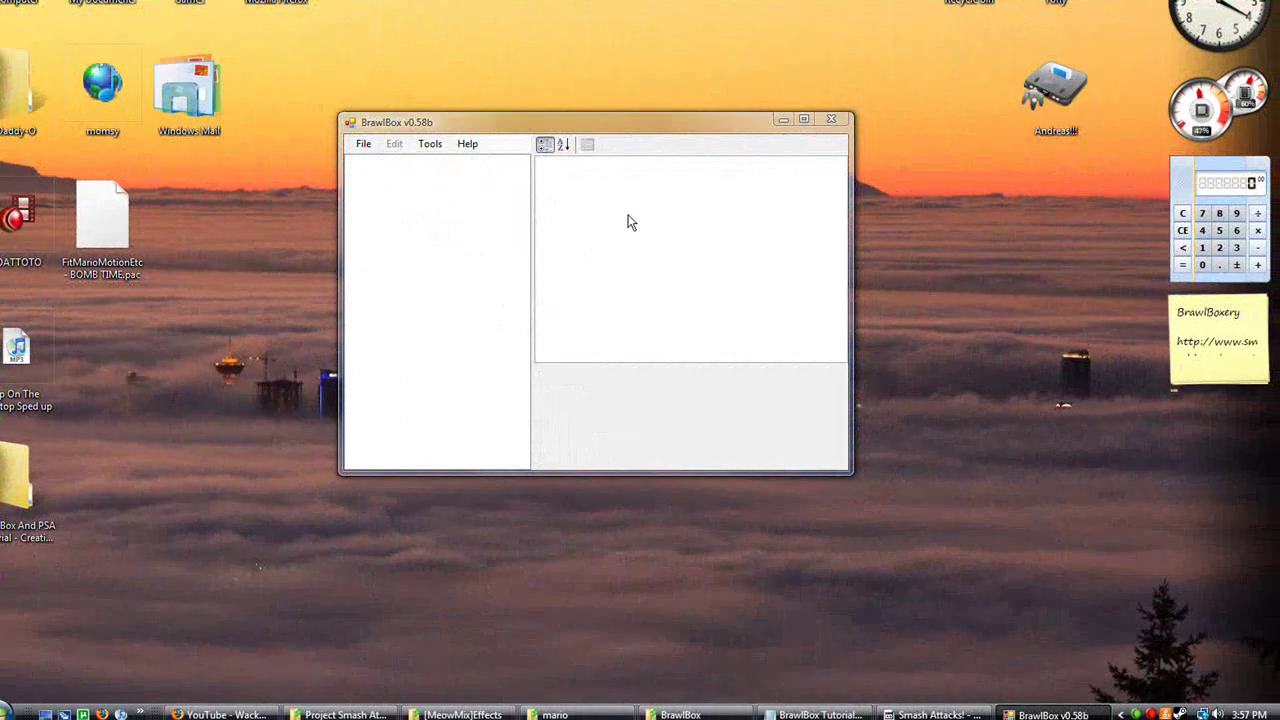
drag(640, 148, 697, 244)
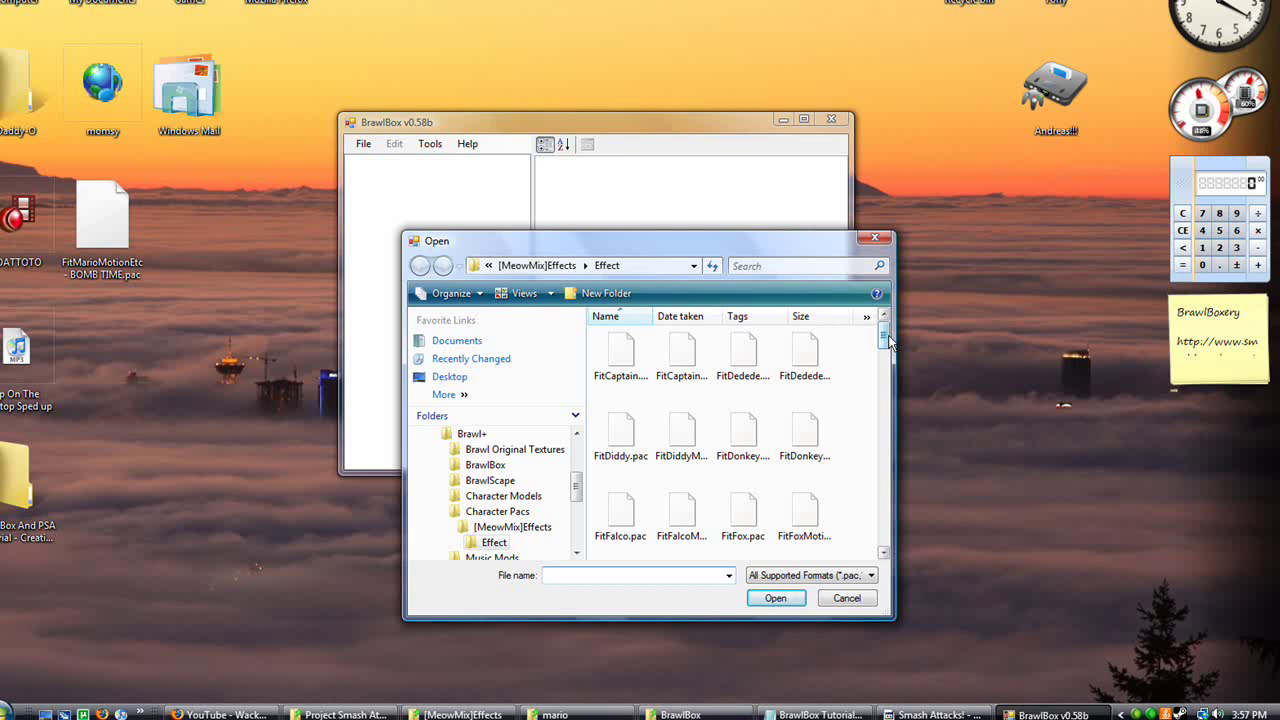
drag(884, 343, 883, 407)
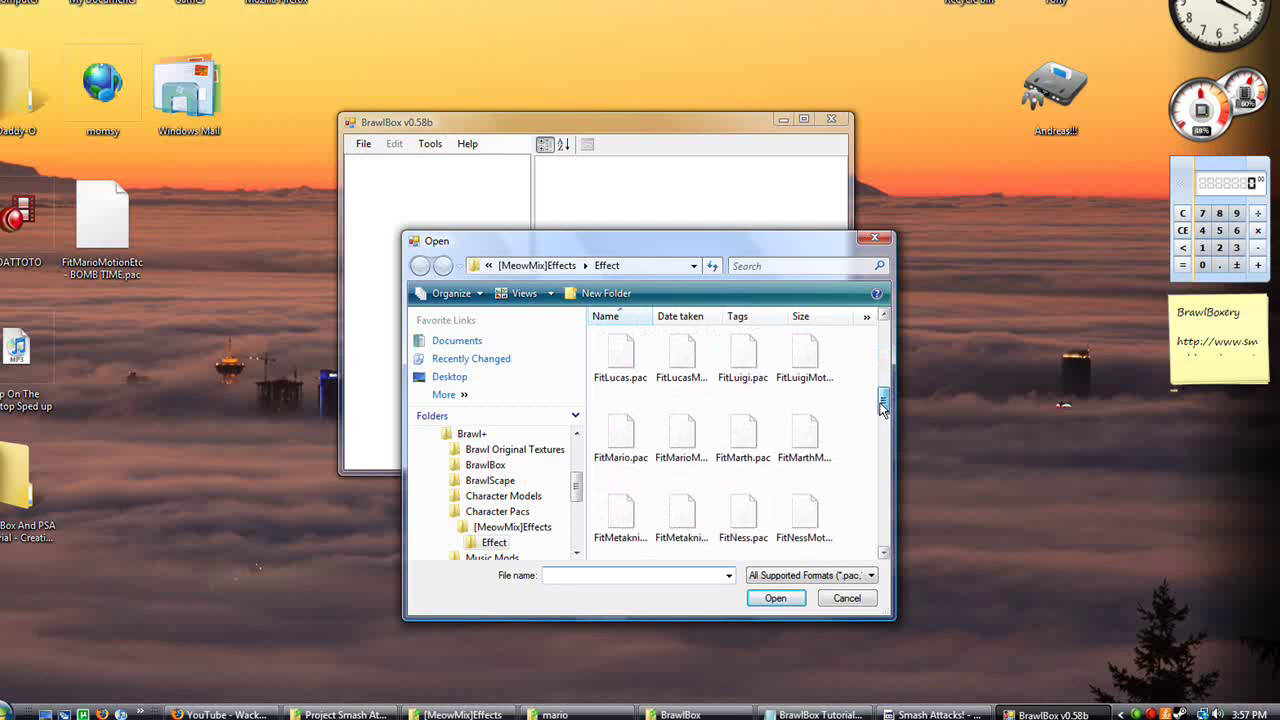
double_click(668, 443)
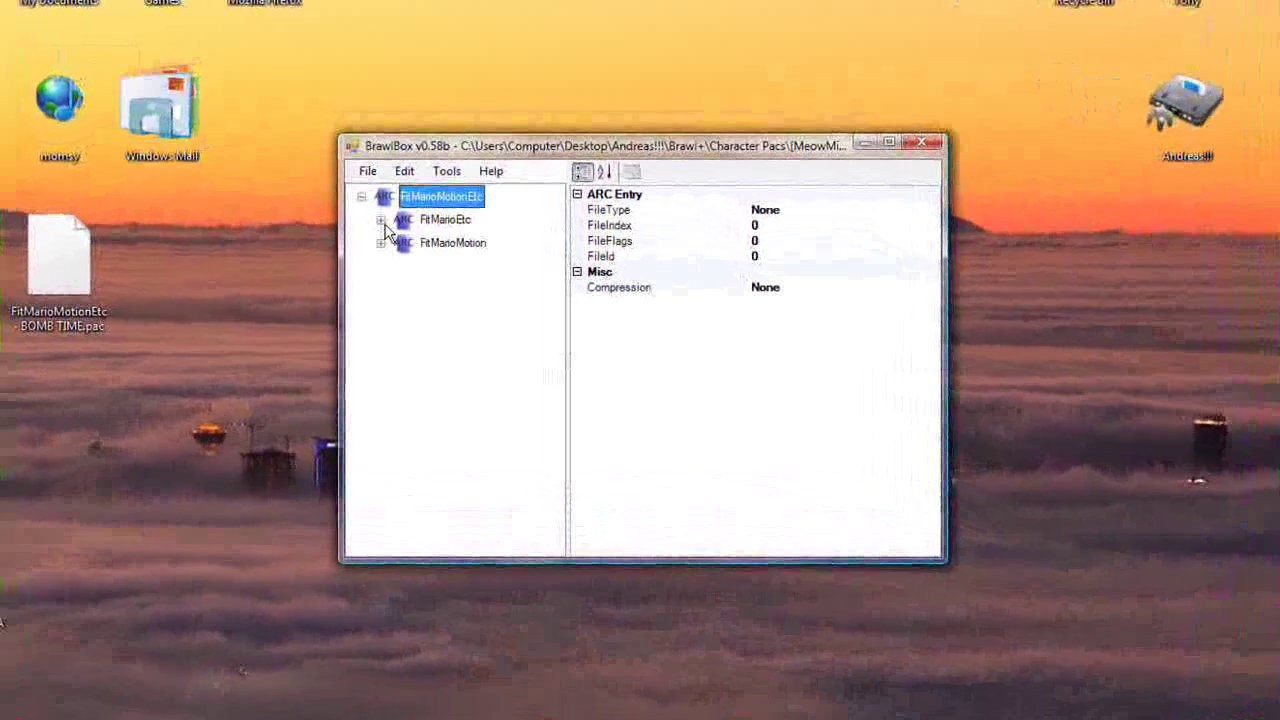
- Expand FitMarioEtc and its first TextureData[0] to preview the fire texture, then collapse it
click(374, 185)
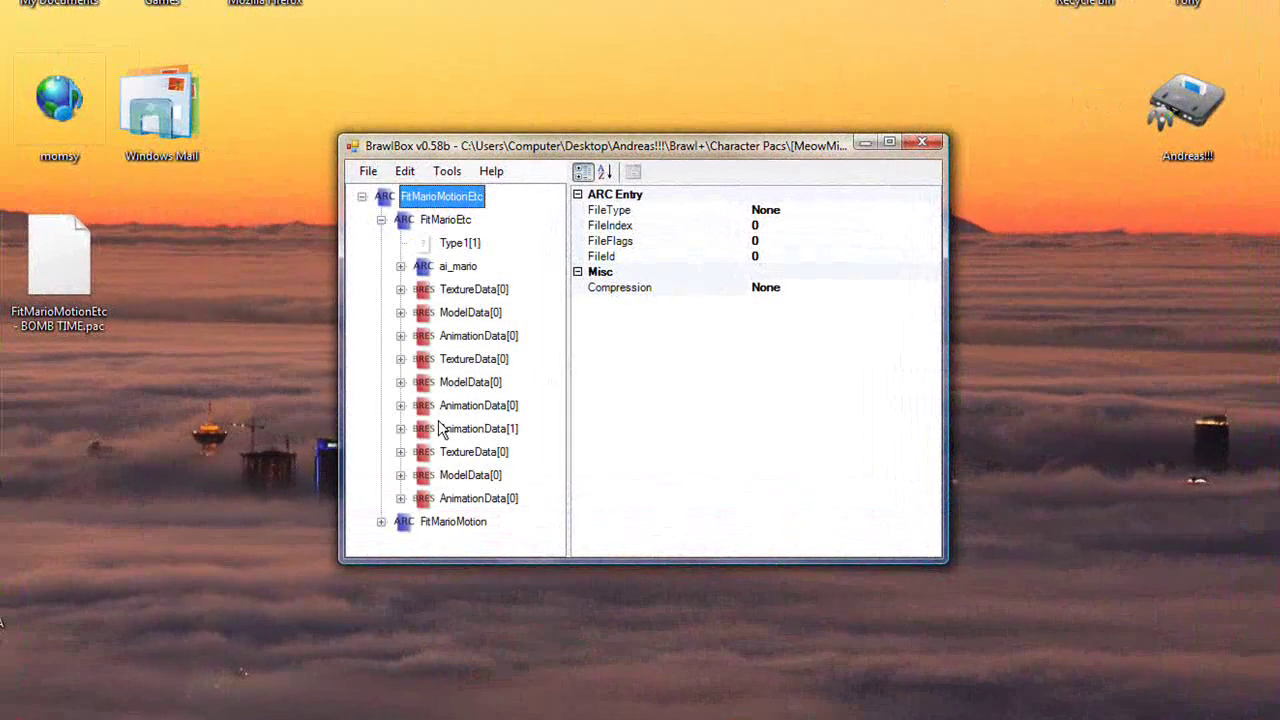
click(400, 290)
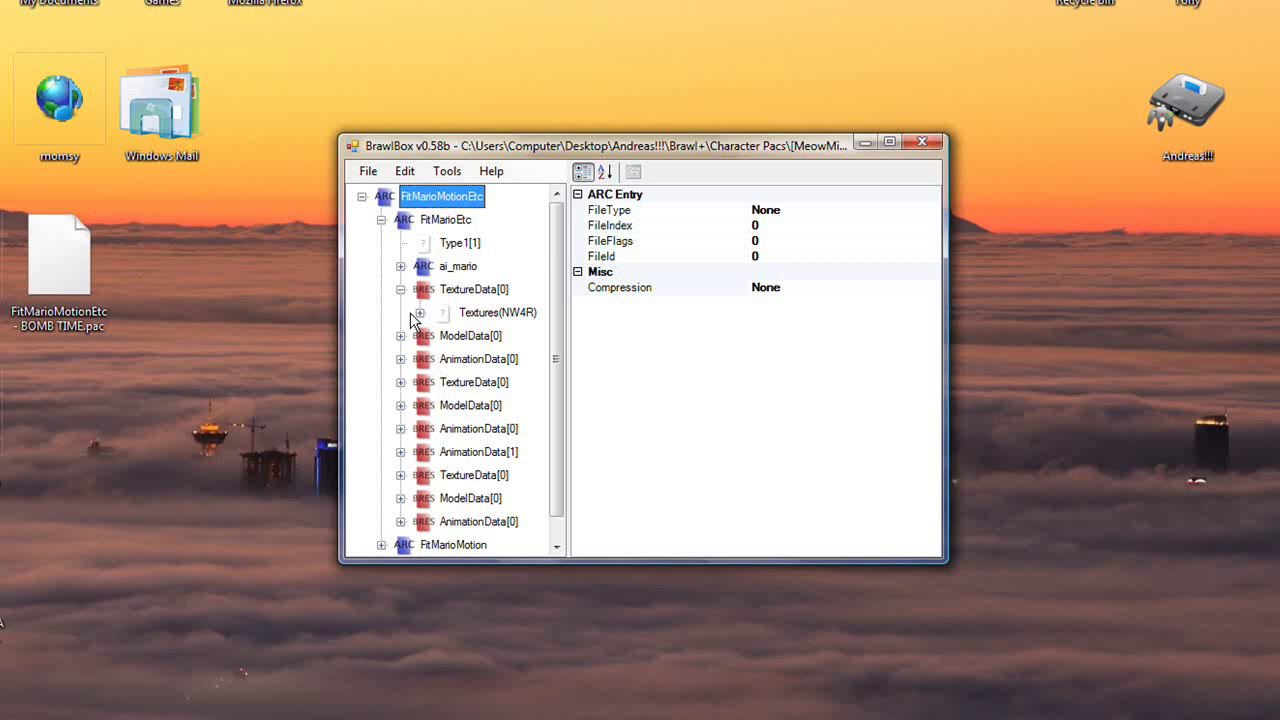
click(420, 312)
click(478, 336)
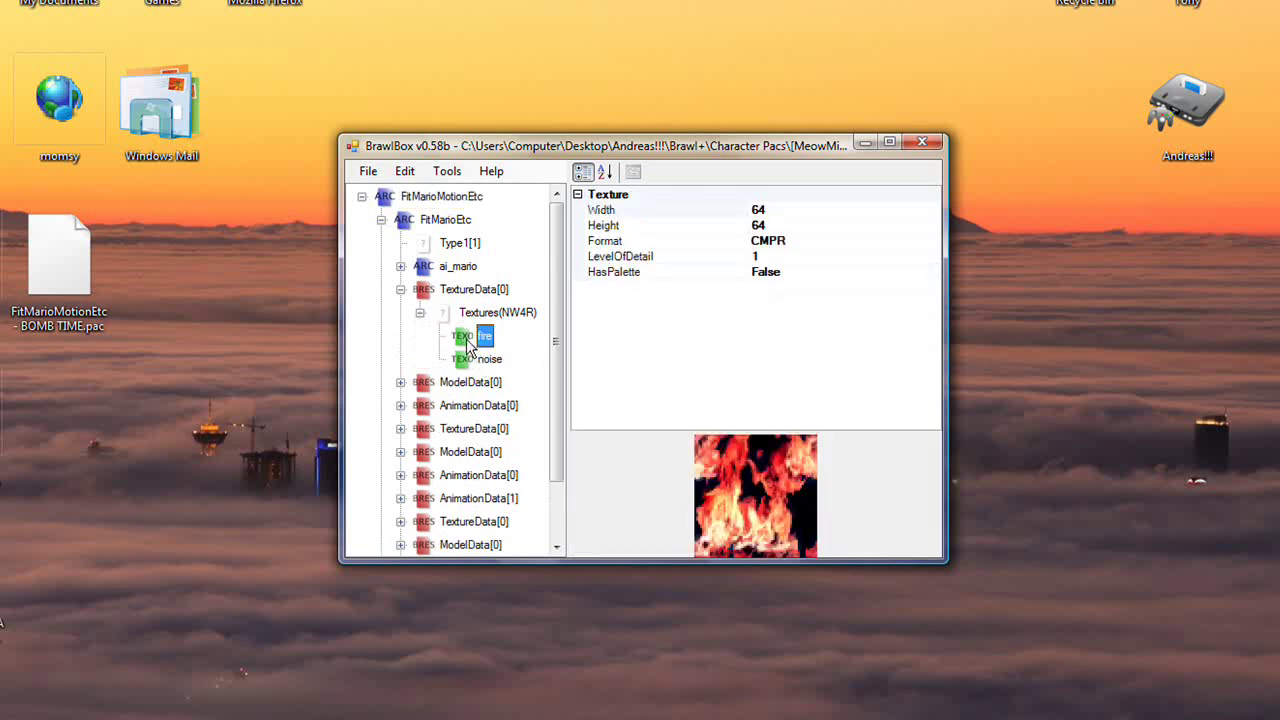
click(400, 289)
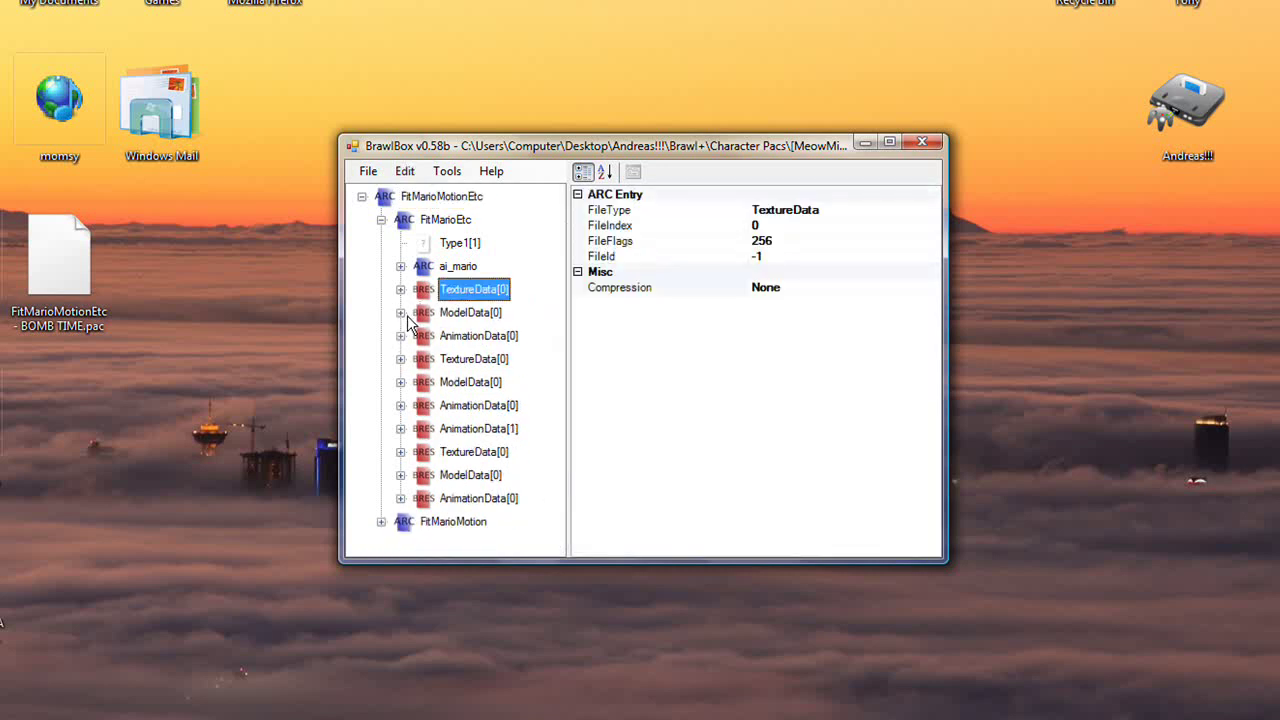
- Expand the second TextureData[0] and its Textures(NW4R) to preview the ItmMarioManto1 cape
click(400, 359)
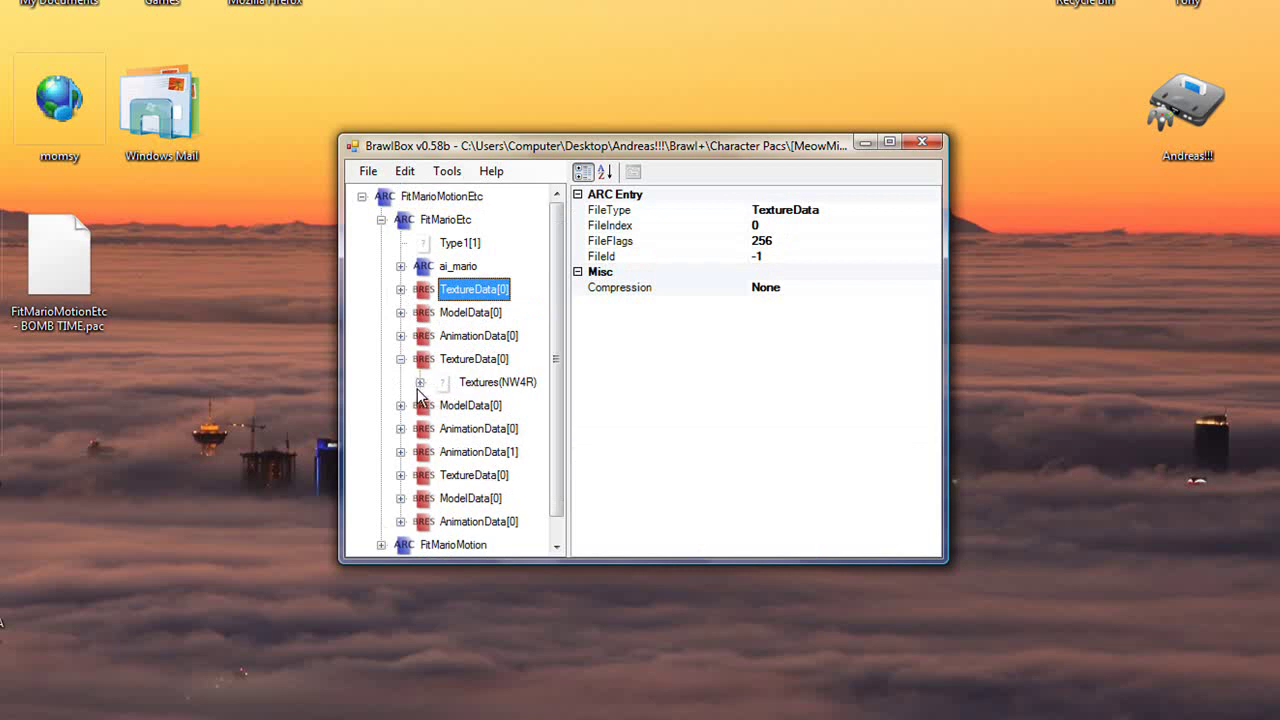
click(420, 382)
click(460, 407)
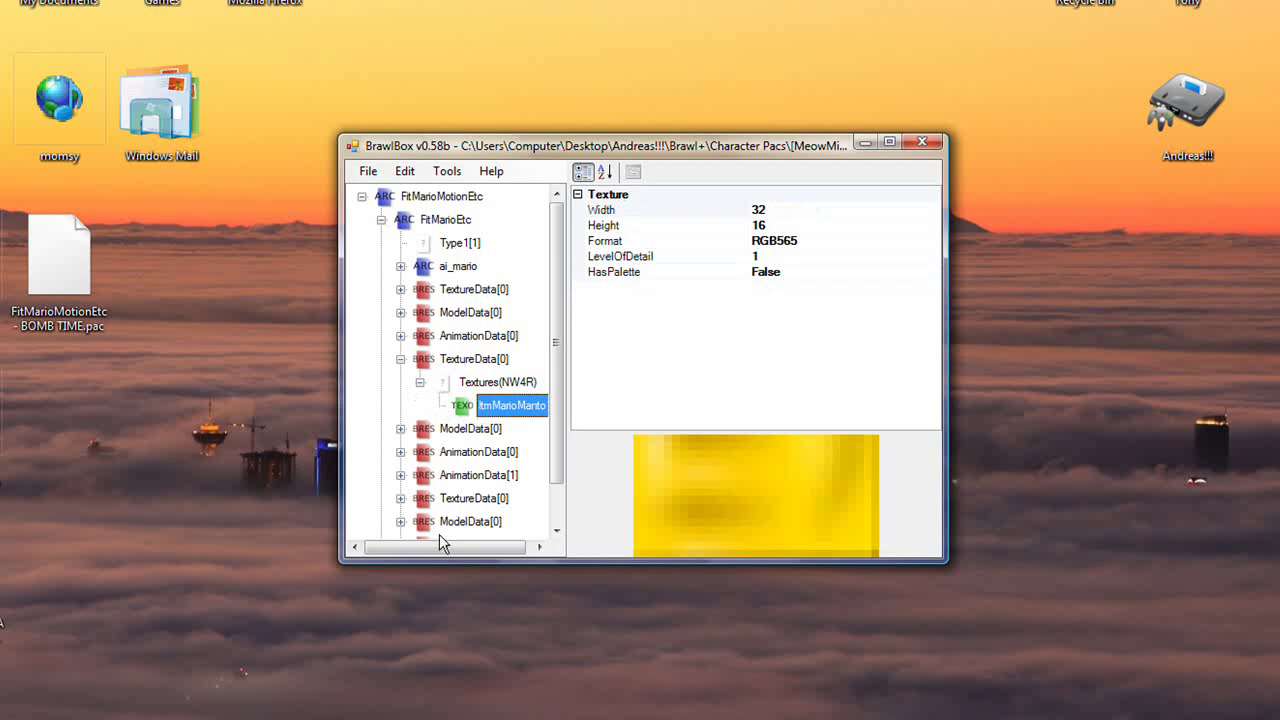
drag(442, 540, 448, 540)
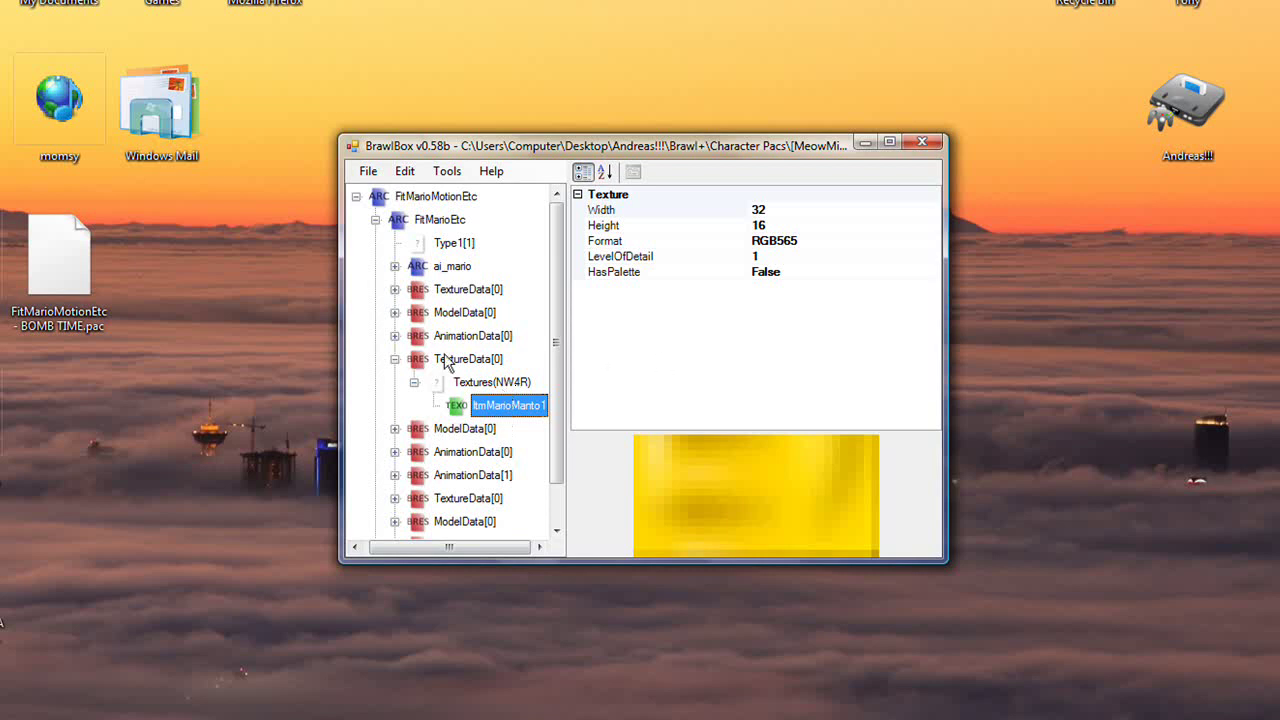
click(461, 388)
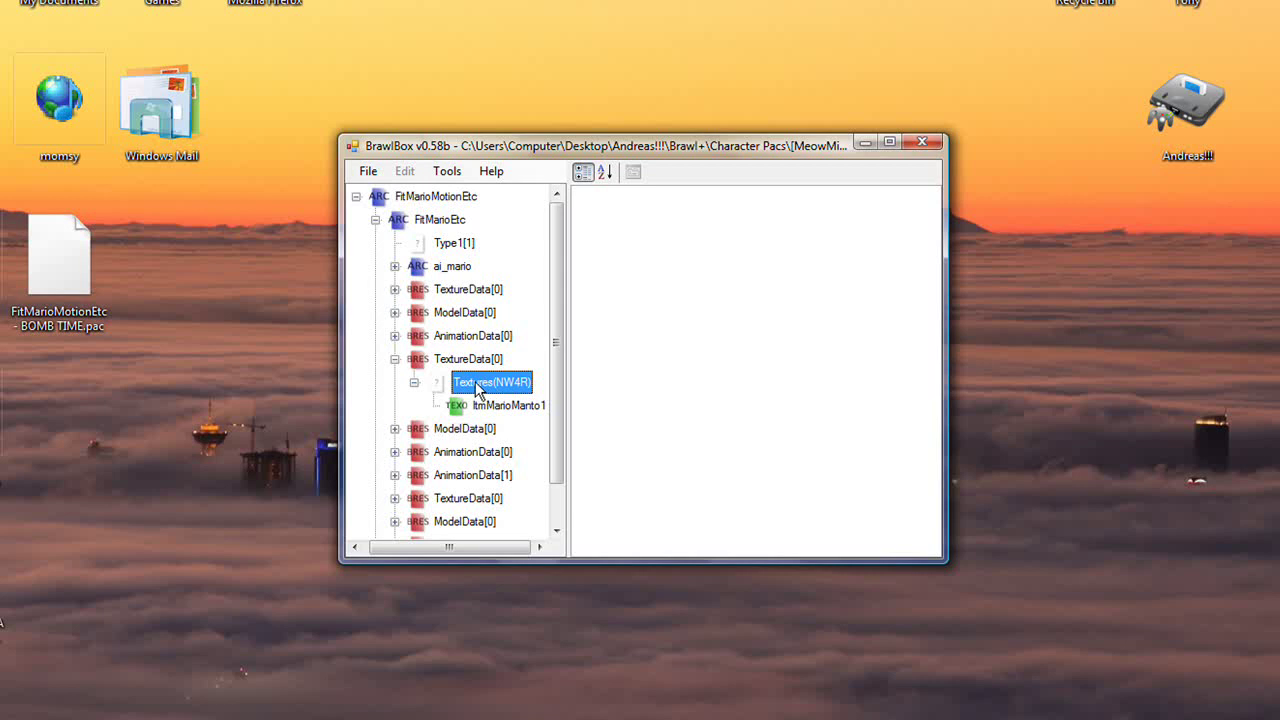
click(459, 365)
- Export ItmMarioManto1 as an image into [MeowMix]Effects, overwriting the existing file
right_click(452, 362)
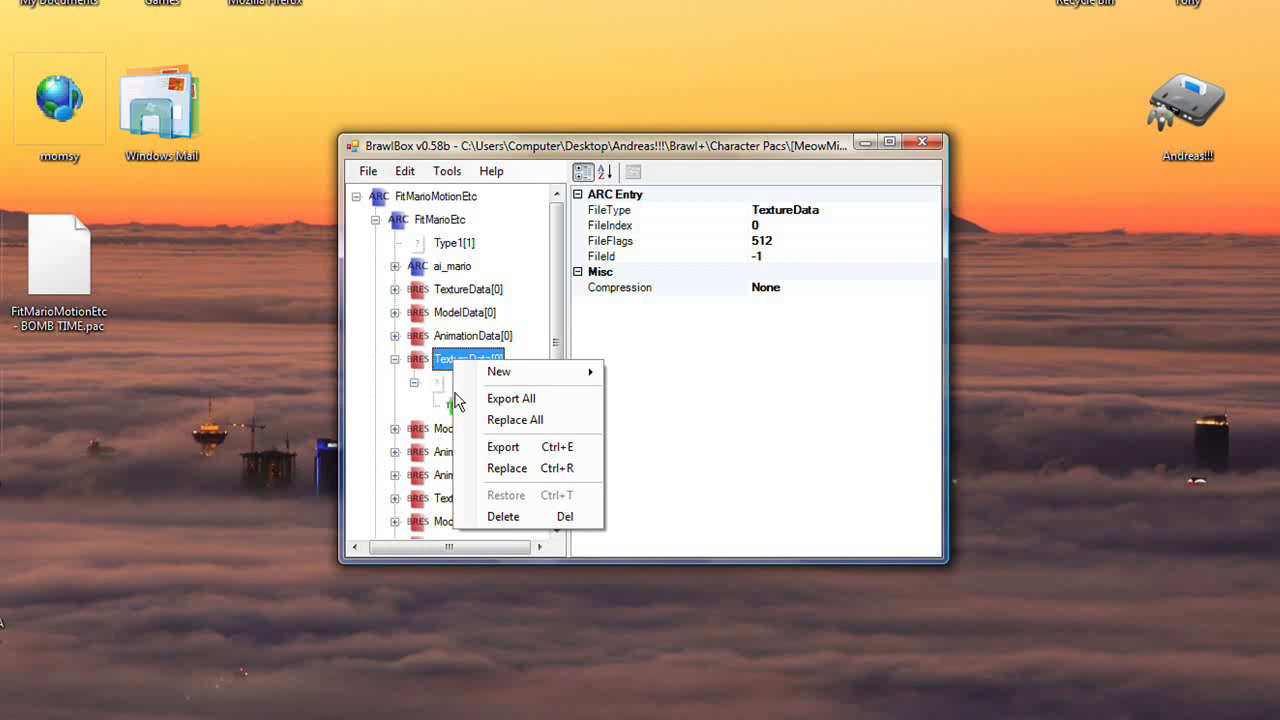
click(450, 404)
click(484, 407)
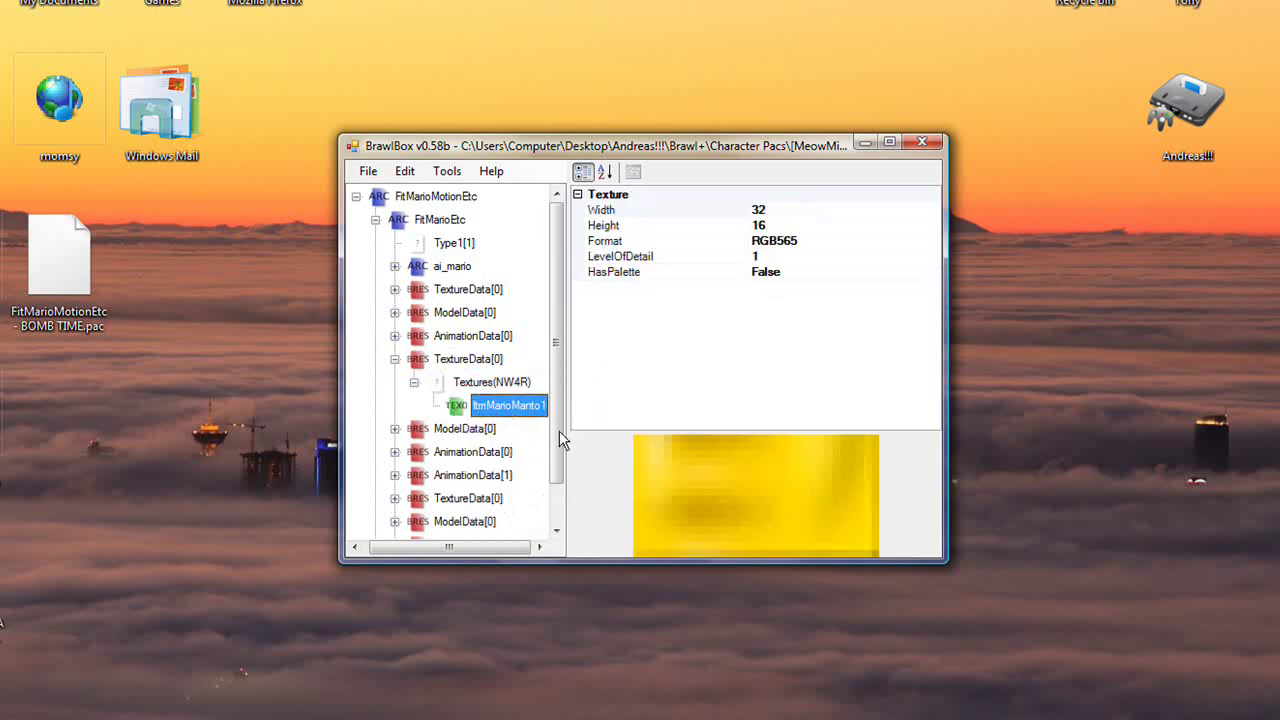
right_click(510, 404)
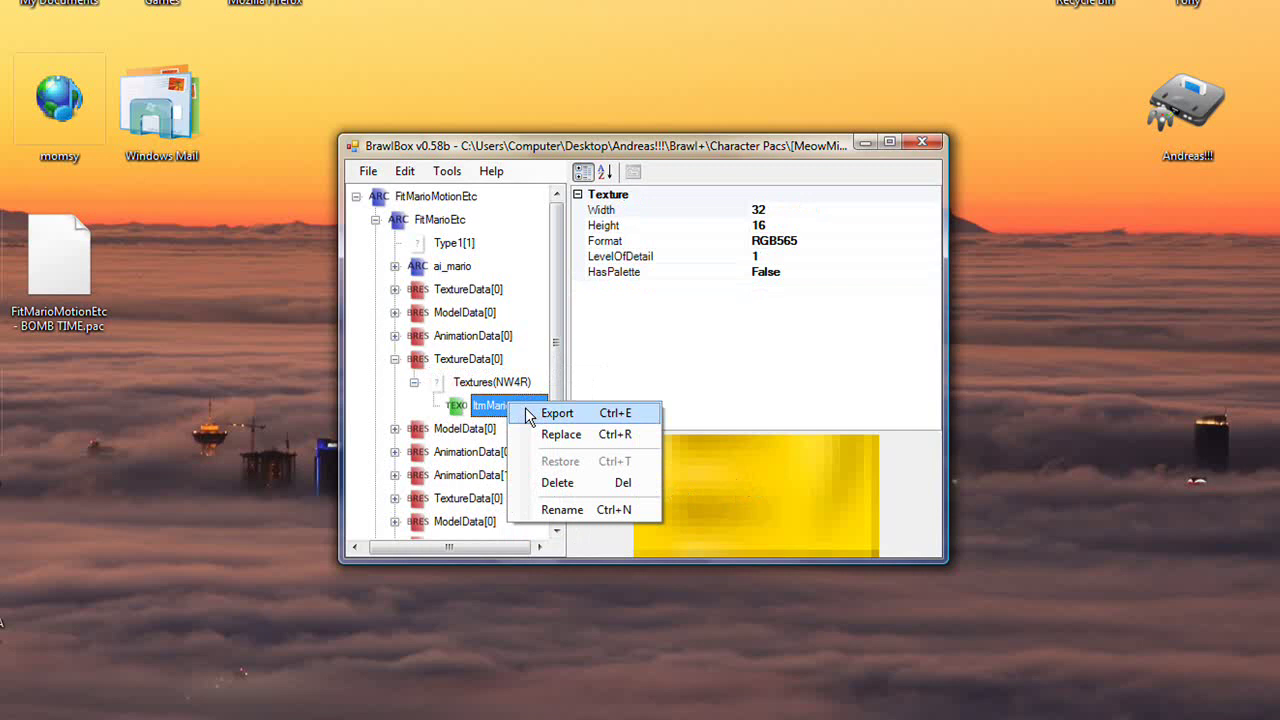
click(551, 407)
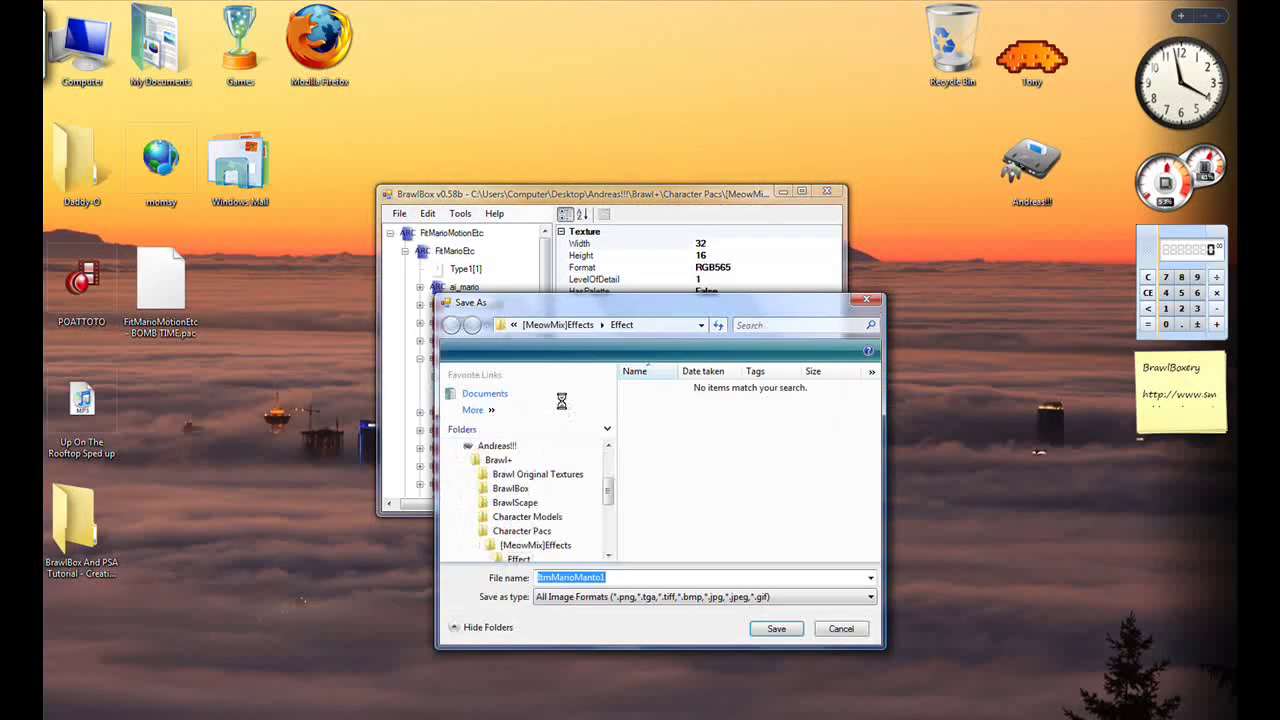
click(558, 325)
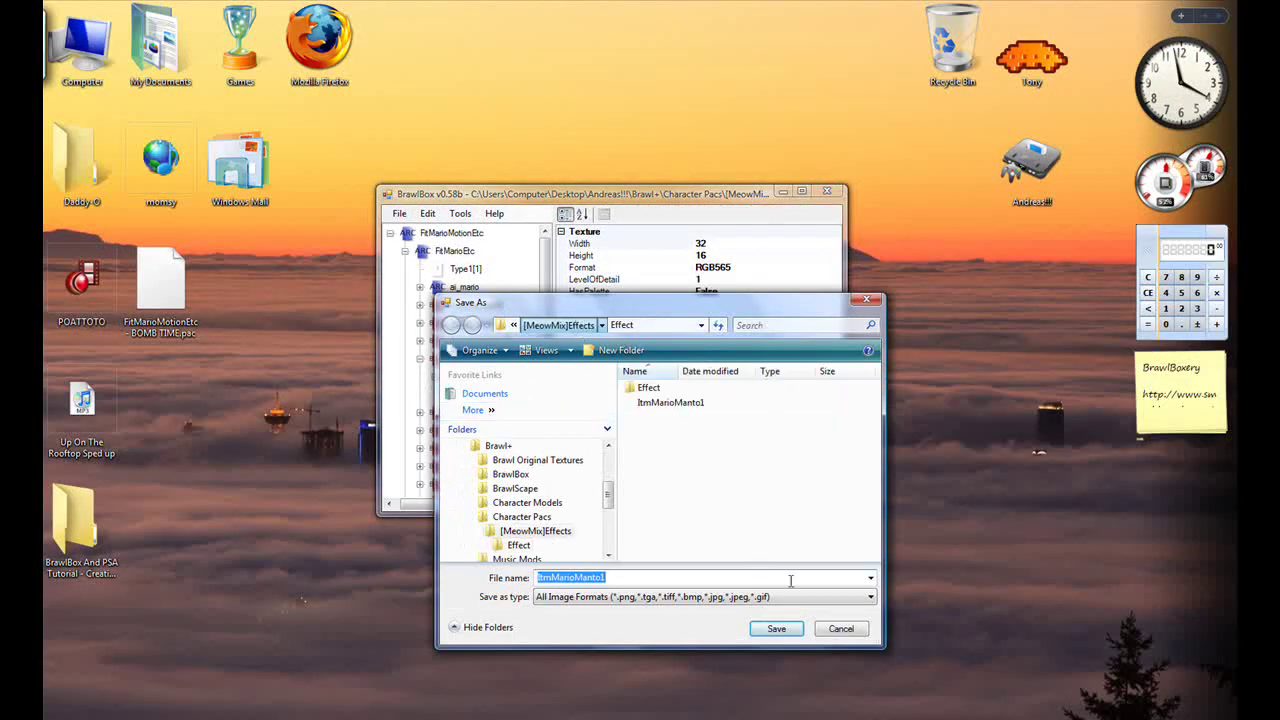
click(775, 625)
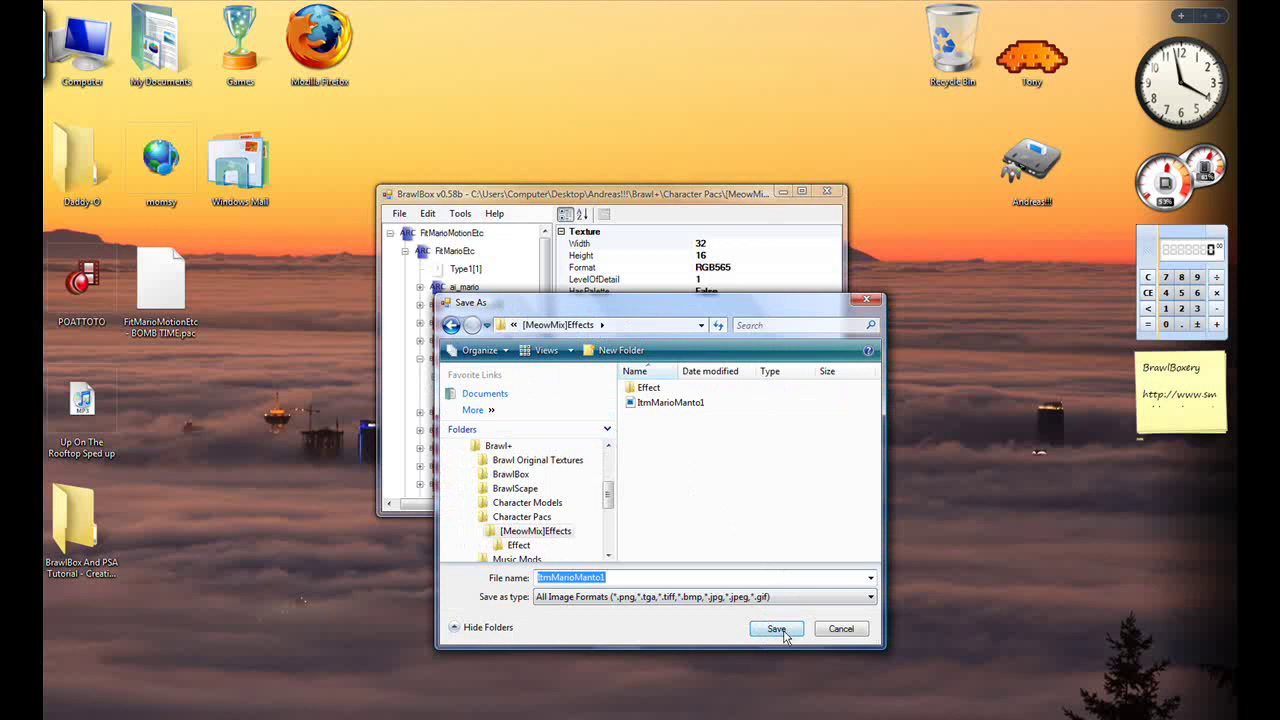
click(690, 381)
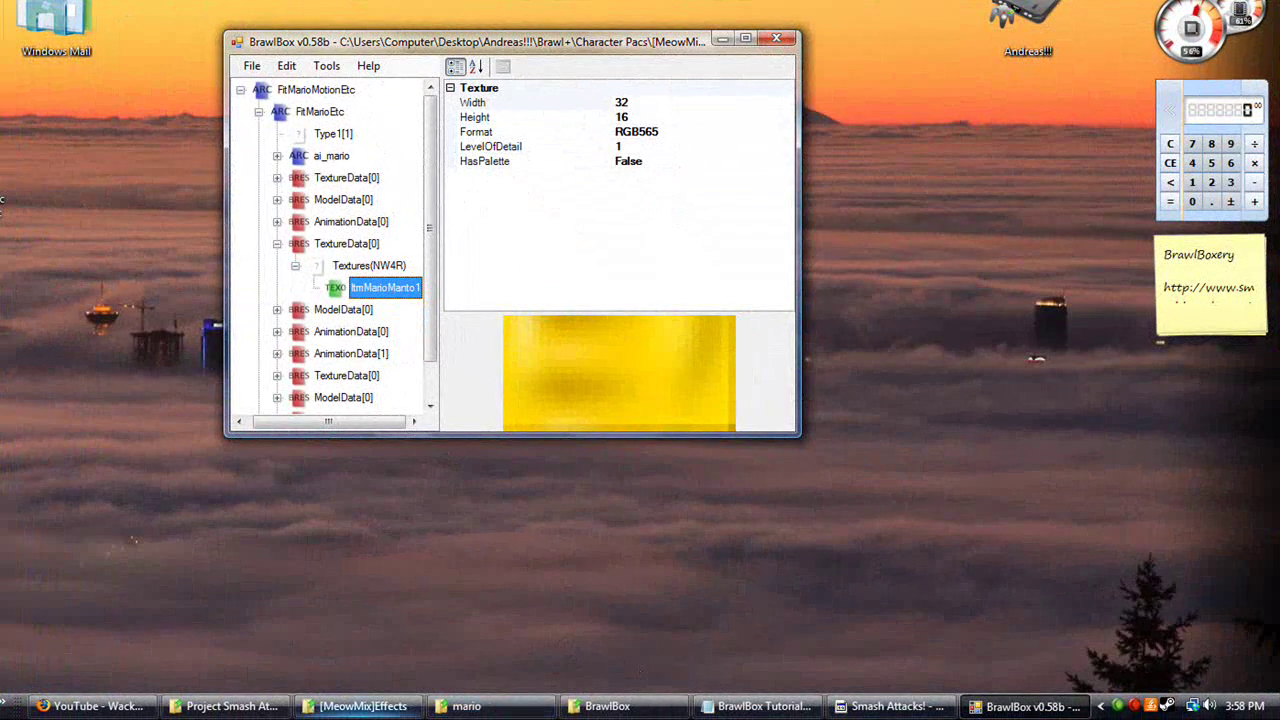
- Open ItmMarioManto1.png from [MeowMix]Effects with Adobe Photoshop CS4, then return to BrawlBox
mouse_move(362, 708)
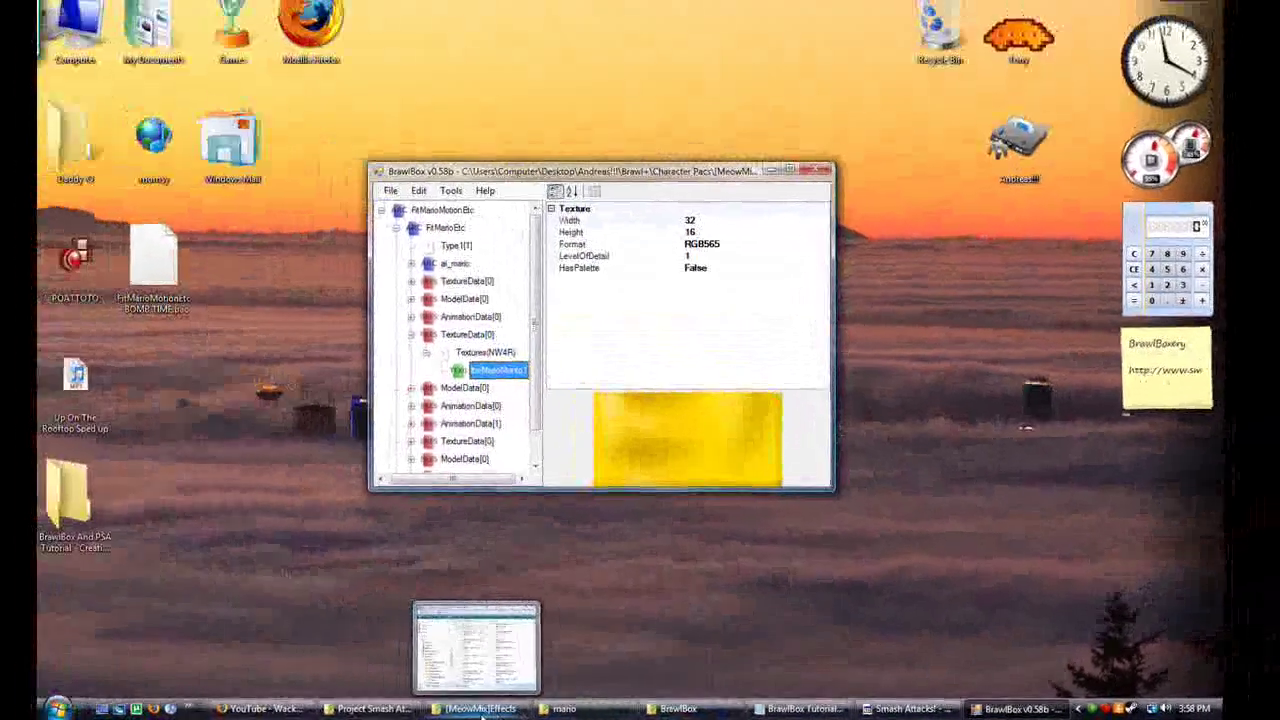
click(480, 708)
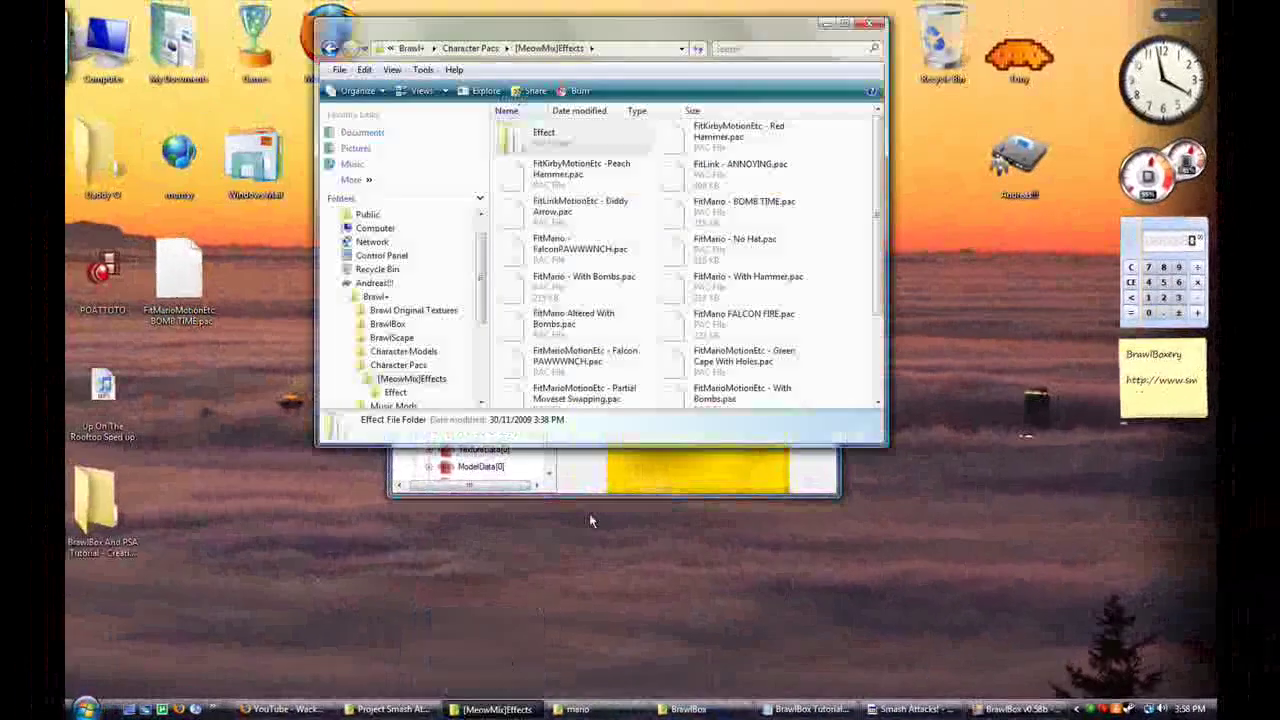
scroll(876, 270, down, 3)
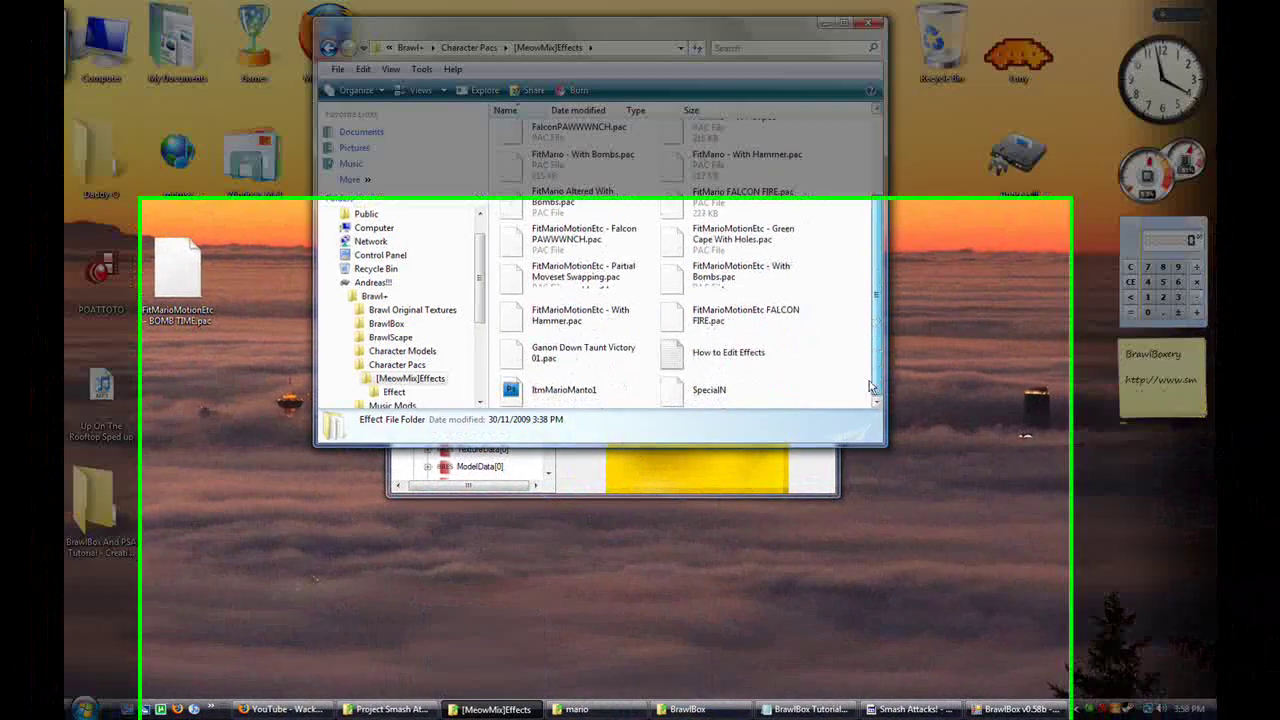
right_click(550, 405)
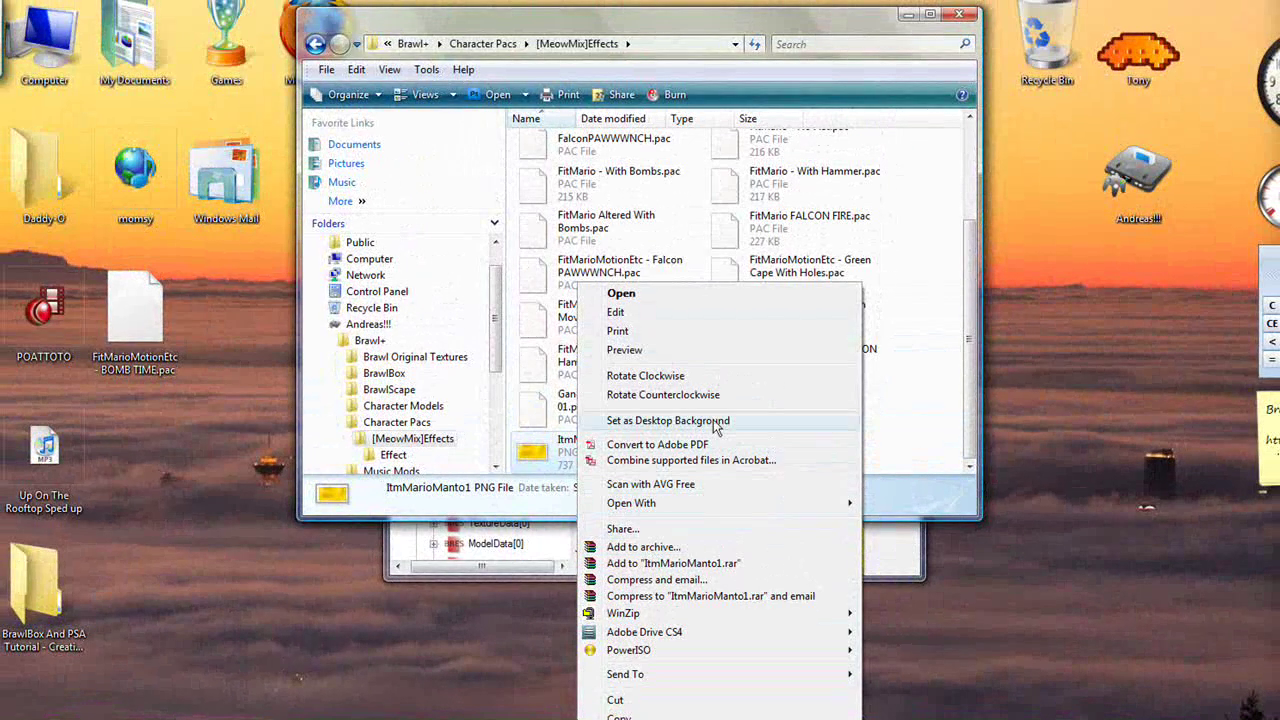
mouse_move(722, 505)
click(905, 522)
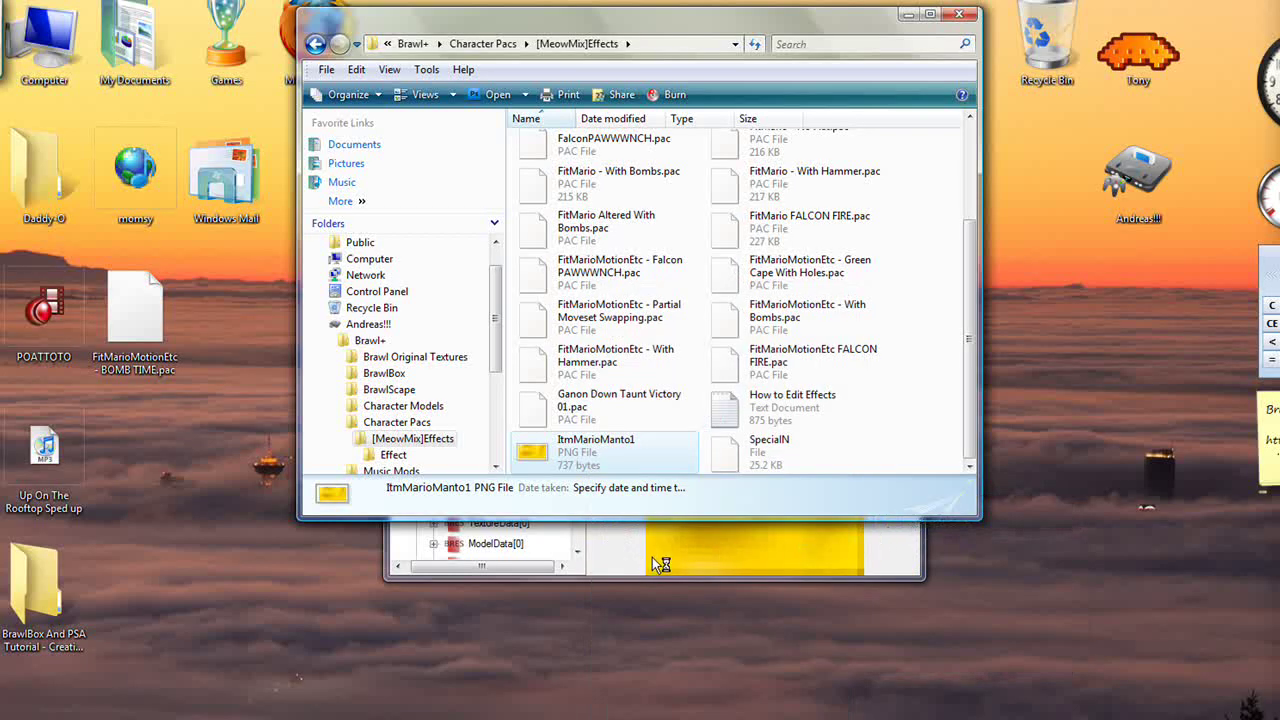
click(605, 577)
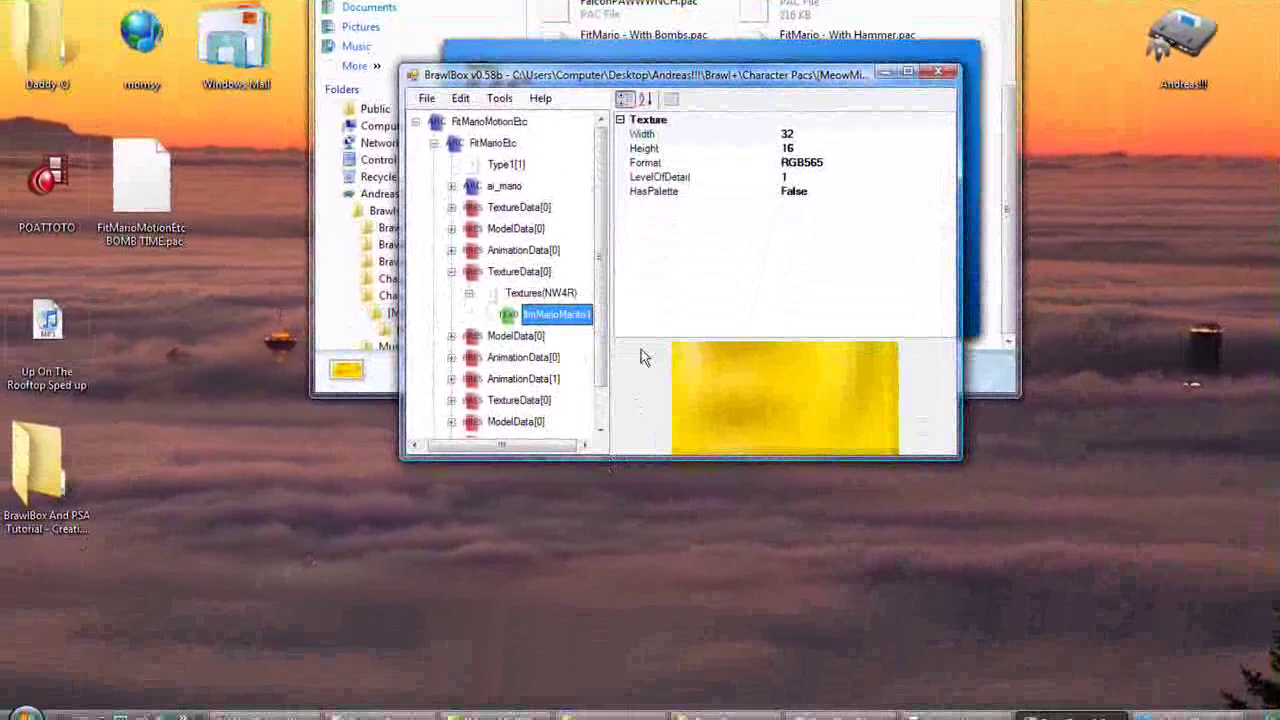
- Move BrawlBox aside and reselect Textures(NW4R) and TextureData[0] while Photoshop loads the PNG
drag(648, 82, 513, 217)
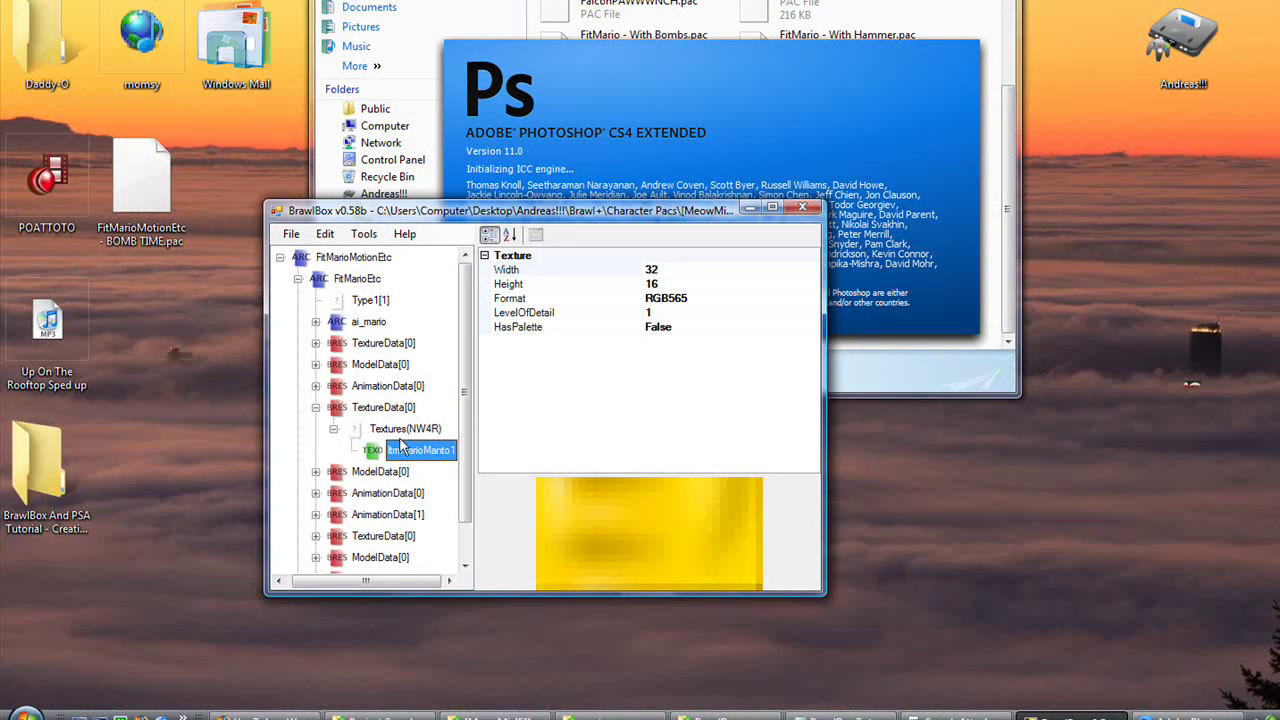
click(395, 431)
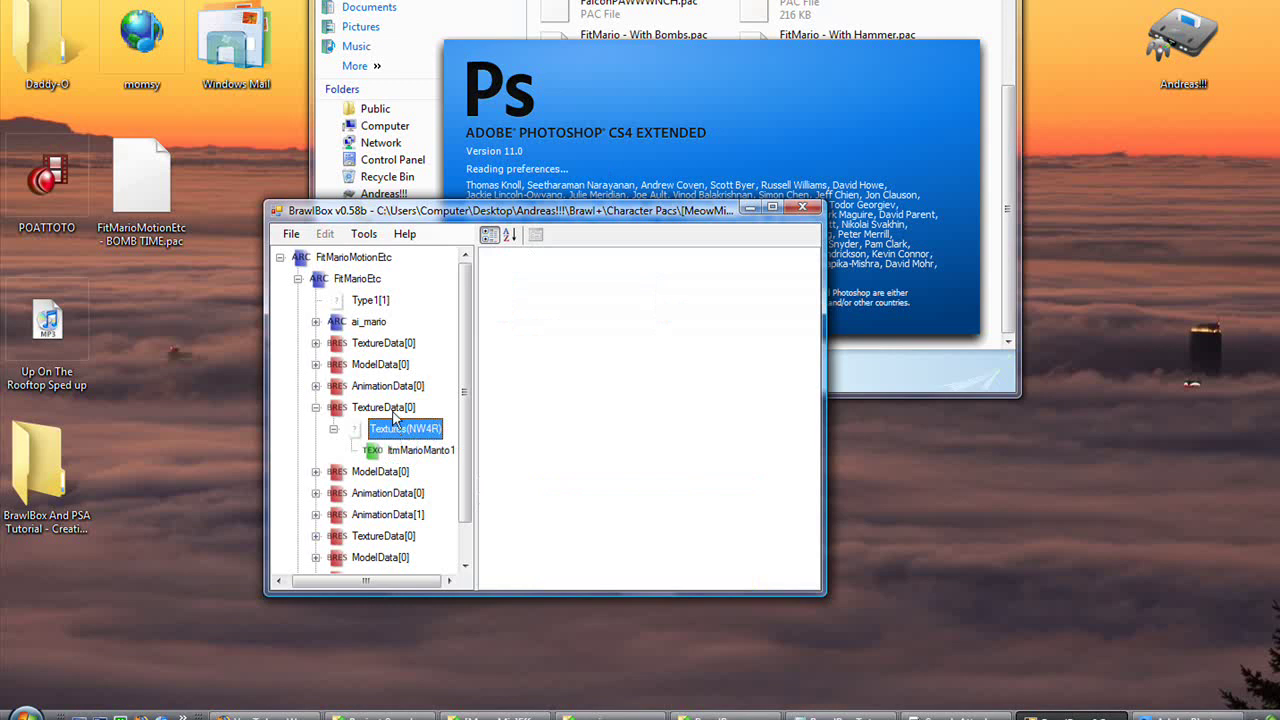
click(393, 410)
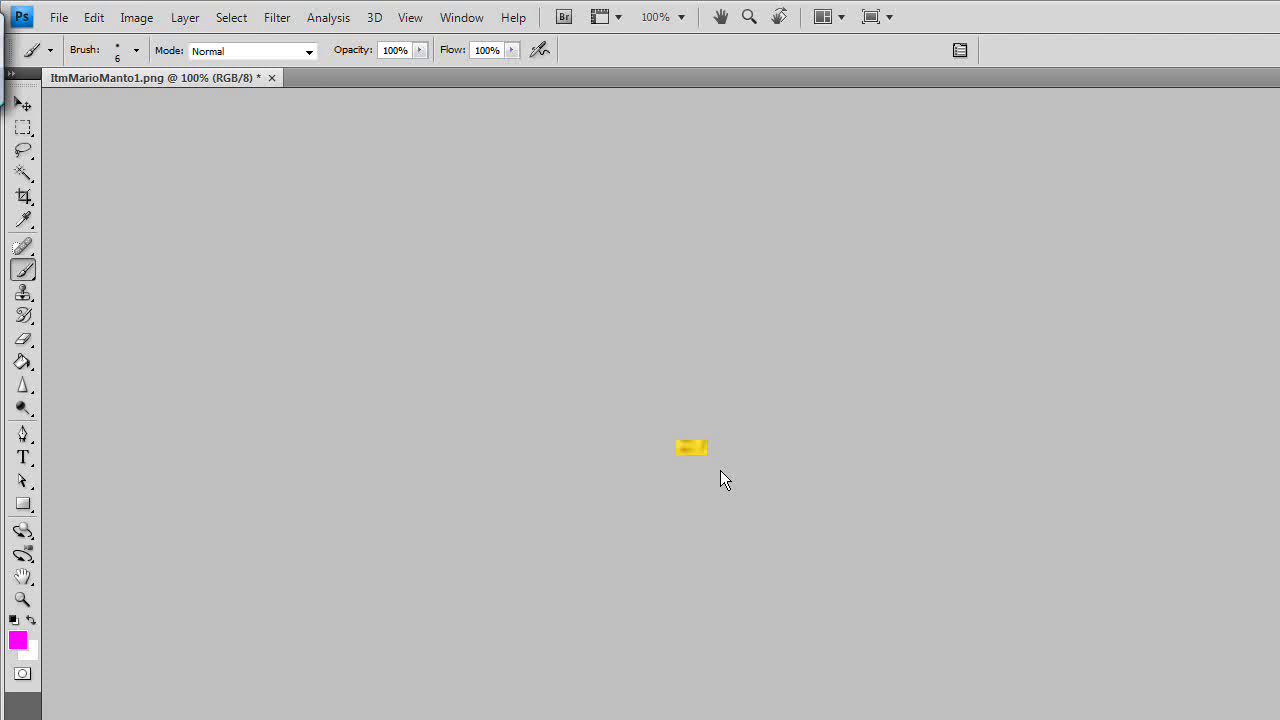
- Zoom the texture to 3200%, dismissing the graphics driver warning and undoing a stray dot
key(ctrl+plus)
key(ctrl+plus)
key(ctrl+plus)
click(741, 467)
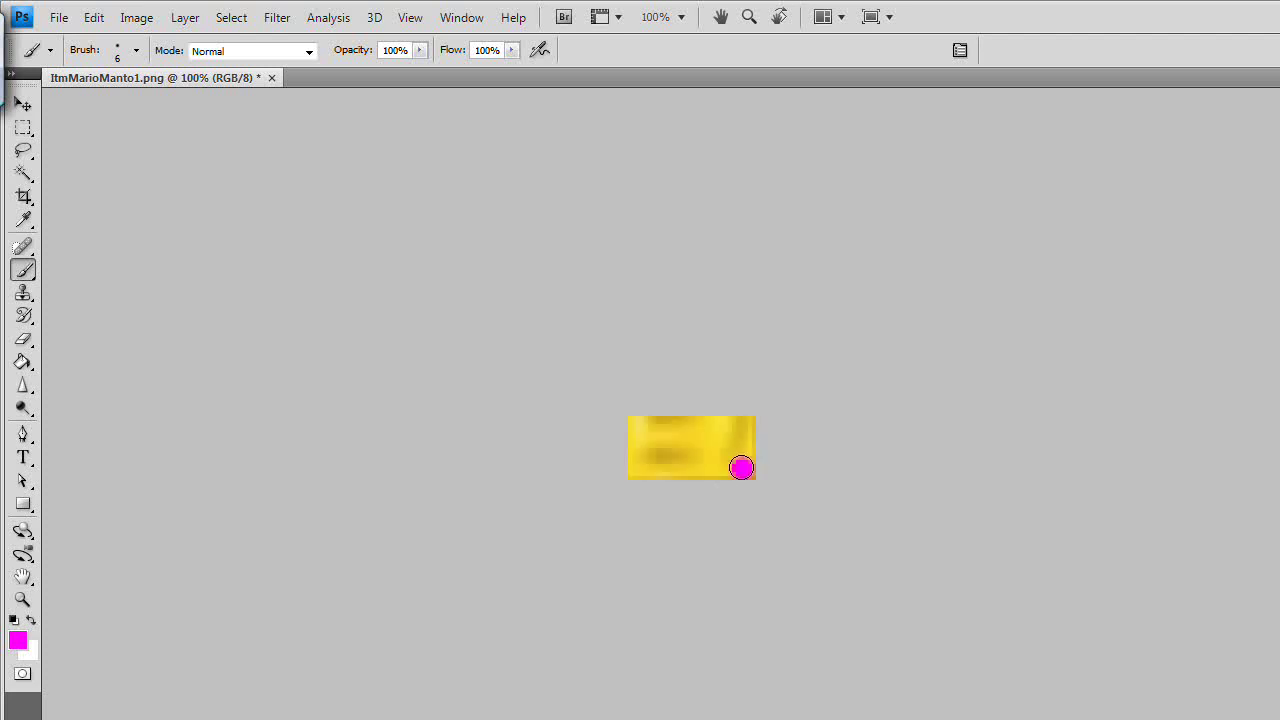
click(838, 396)
key(ctrl+z)
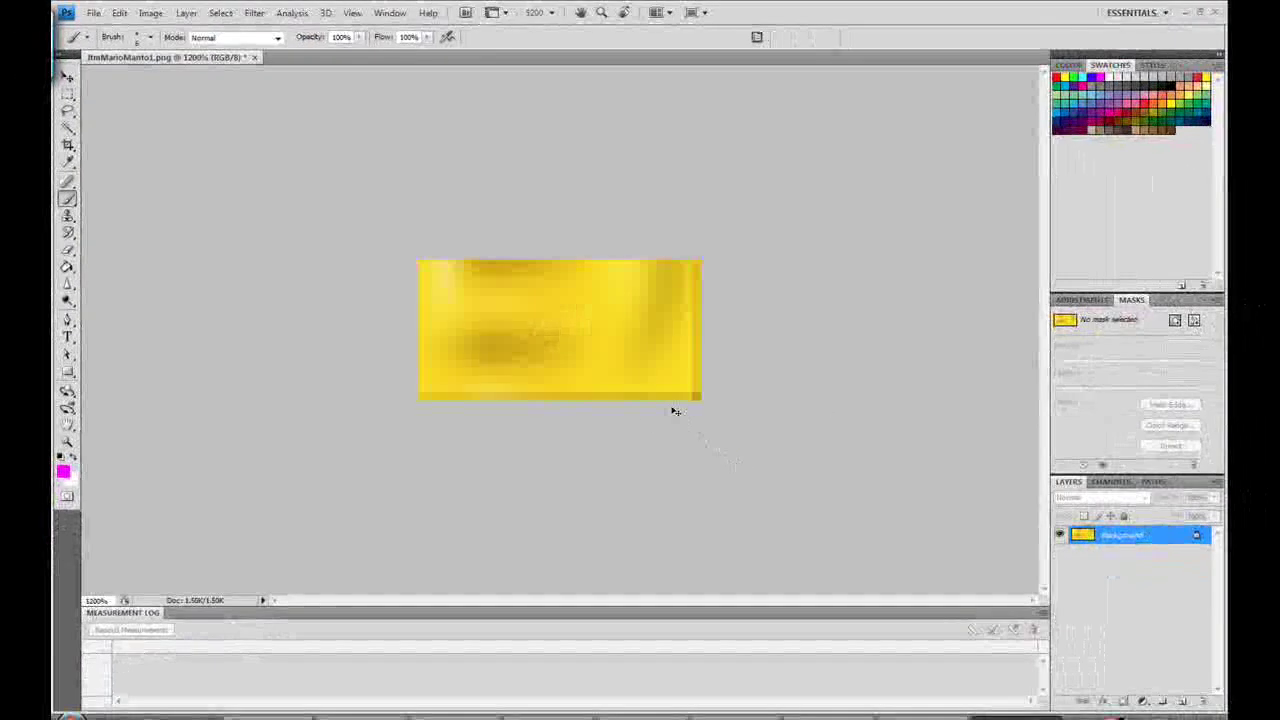
key(ctrl+plus)
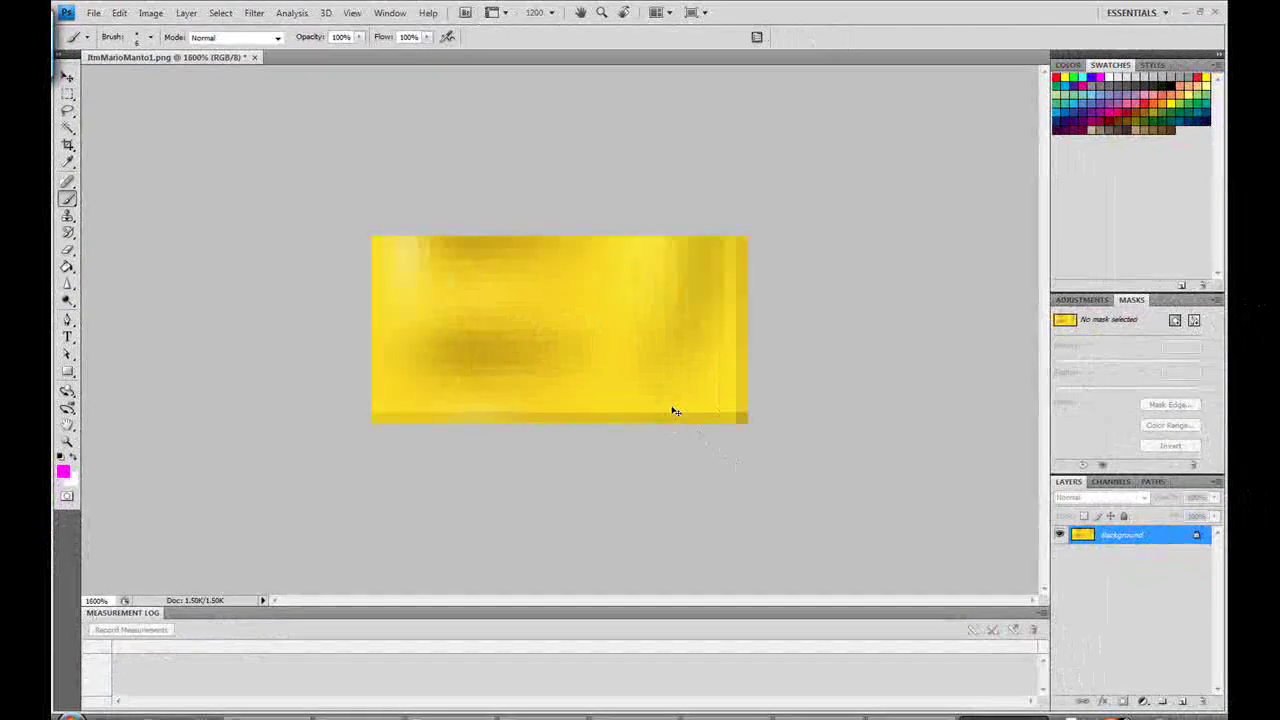
key(ctrl+plus)
key(ctrl+plus)
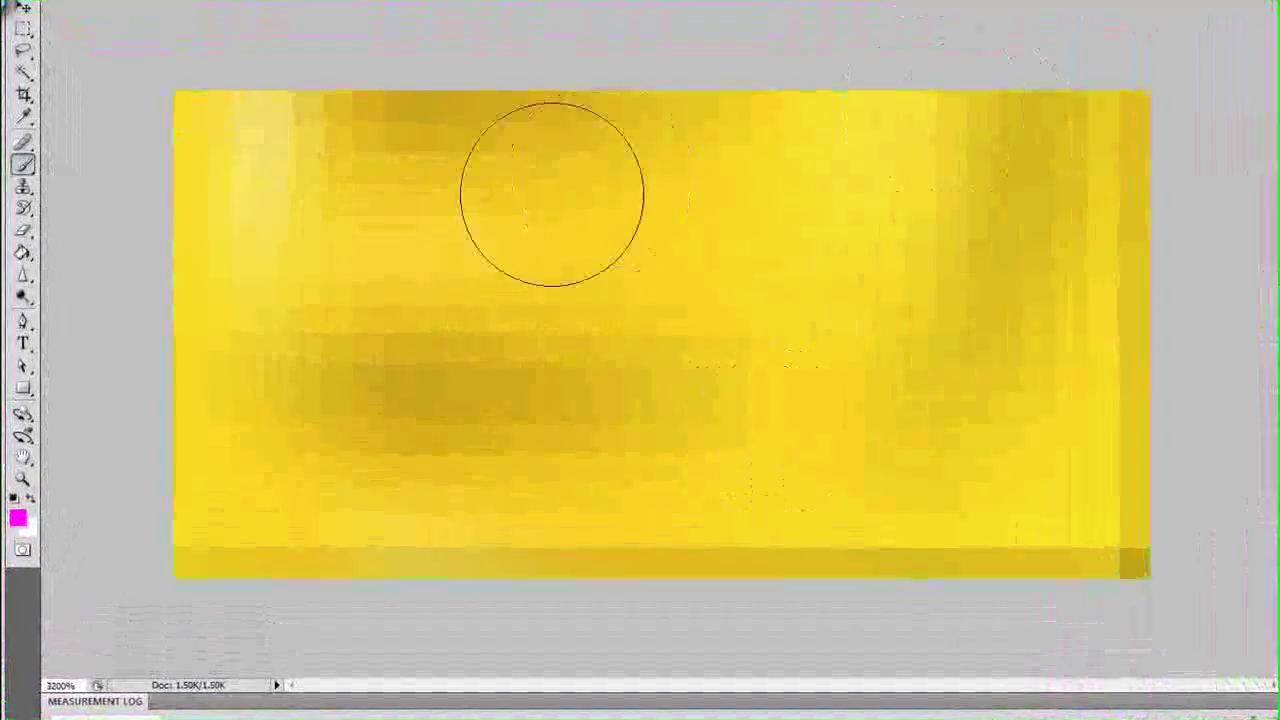
- Paint over the whole cape with cyan 00ffea in Linear Burn mode, turning it green
click(19, 519)
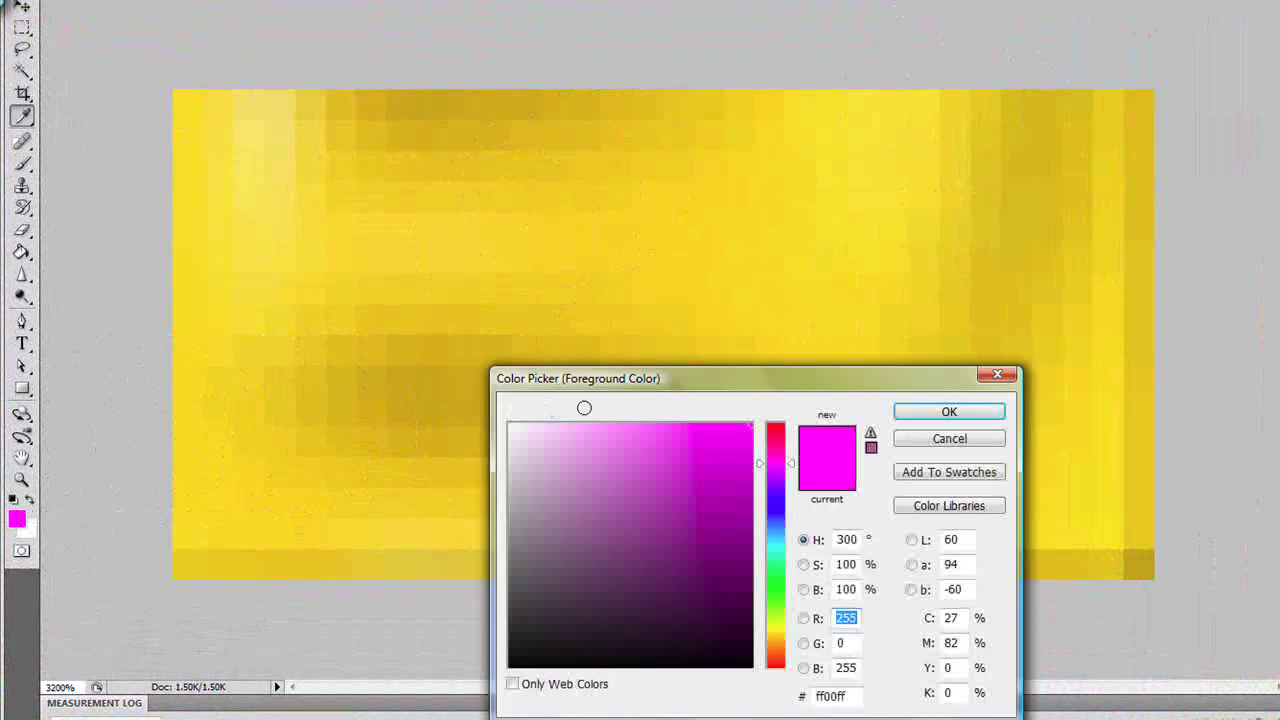
drag(774, 464, 775, 557)
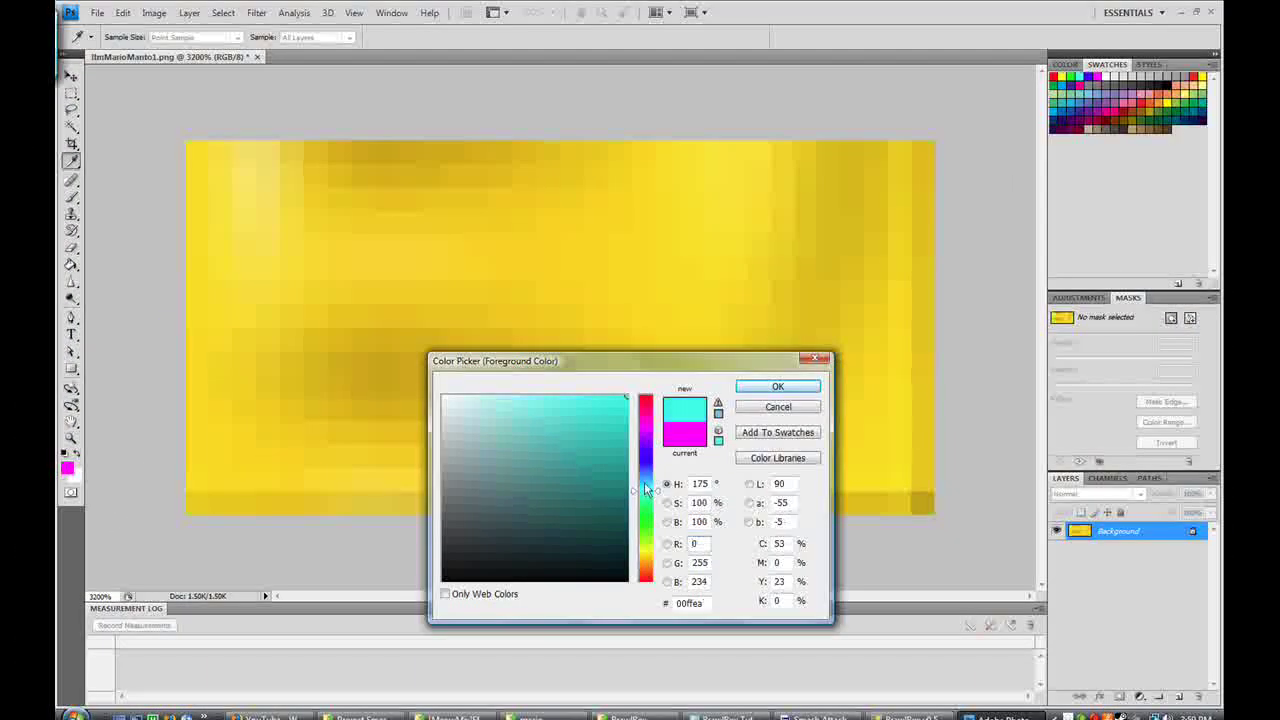
click(770, 386)
click(240, 37)
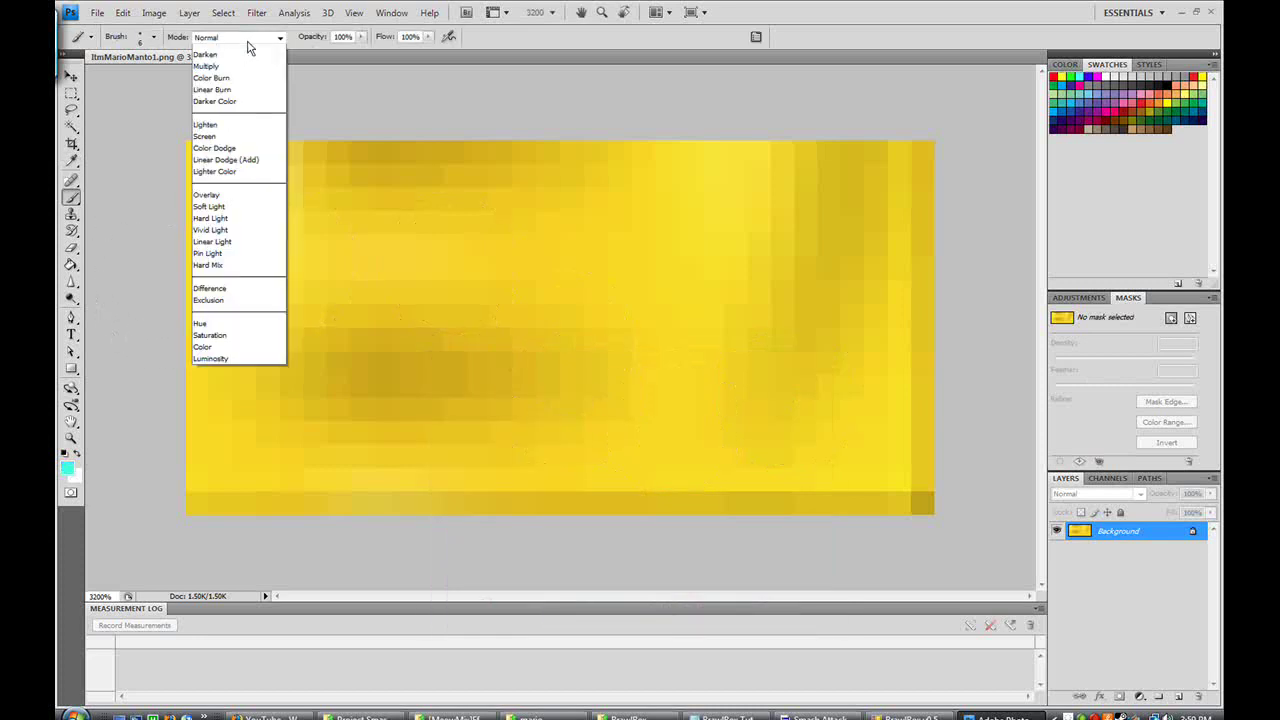
click(244, 146)
mouse_move(238, 166)
mouse_down()
mouse_move(249, 251)
mouse_move(623, 171)
mouse_move(429, 506)
mouse_move(892, 151)
mouse_move(737, 614)
mouse_up()
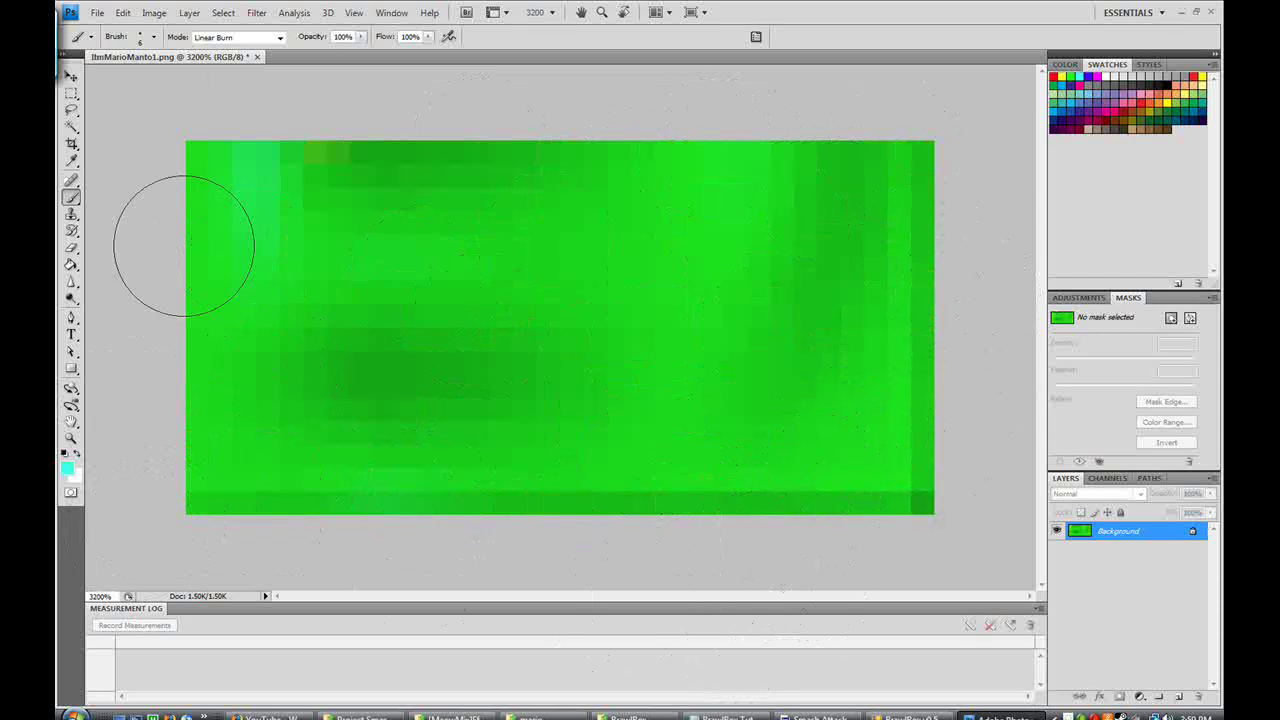
- Save the green image over ItmMarioManto1.png with default PNG options, then Alt+Tab to BrawlBox
click(99, 14)
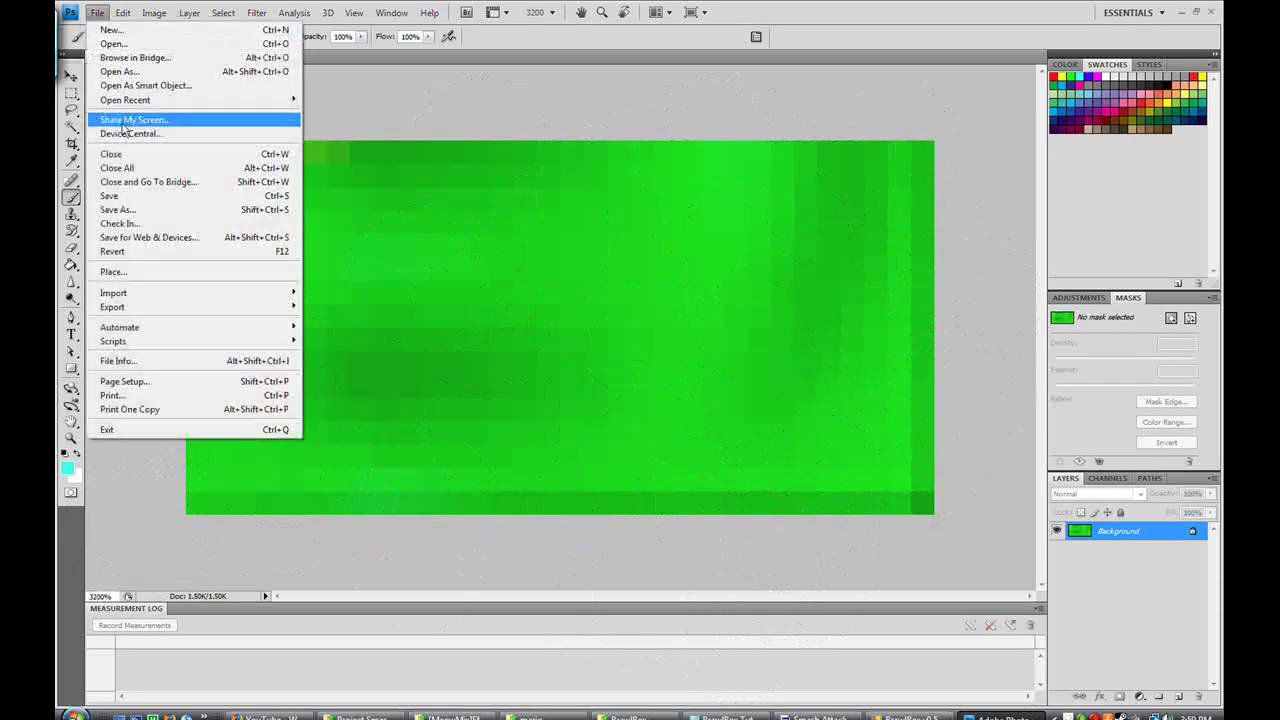
click(163, 219)
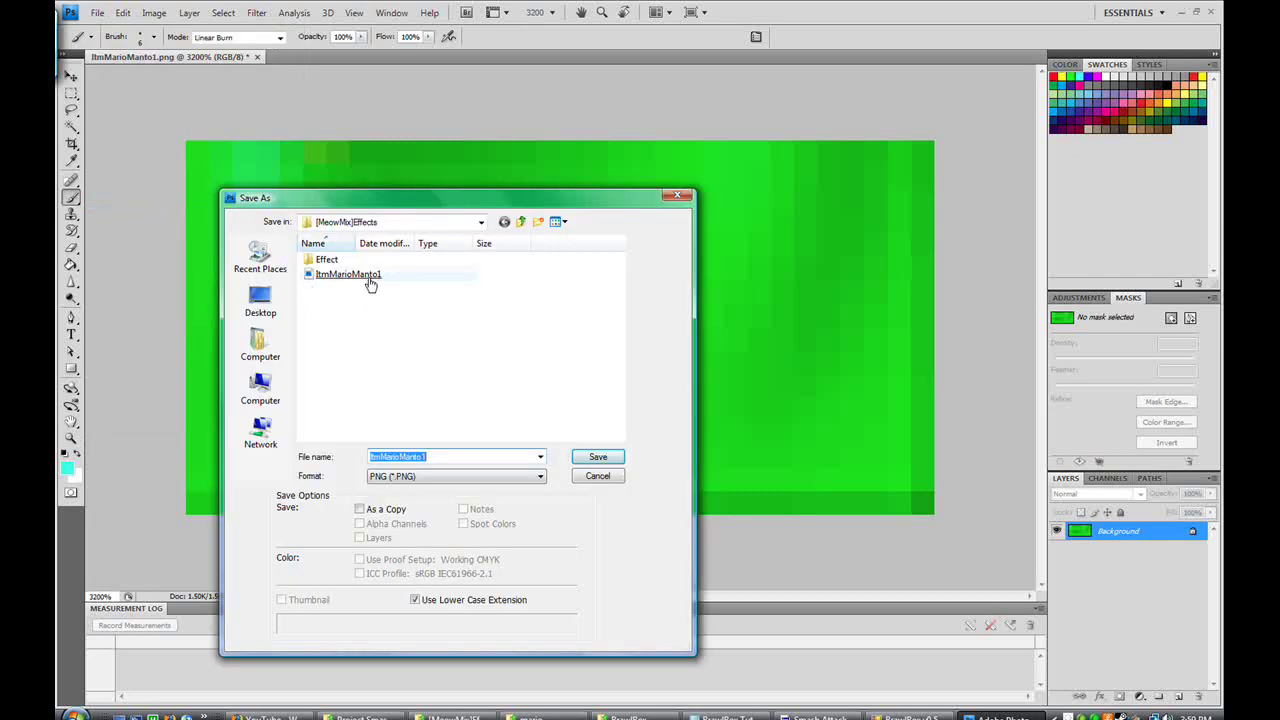
double_click(368, 275)
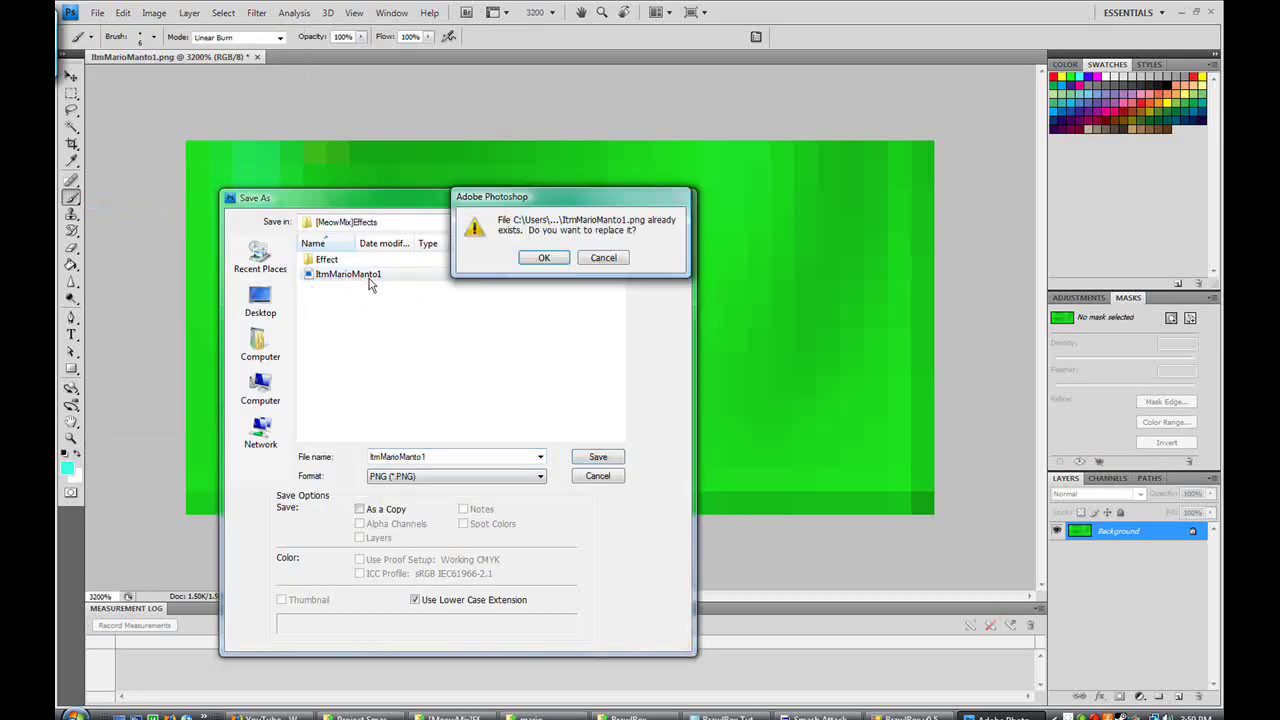
click(544, 258)
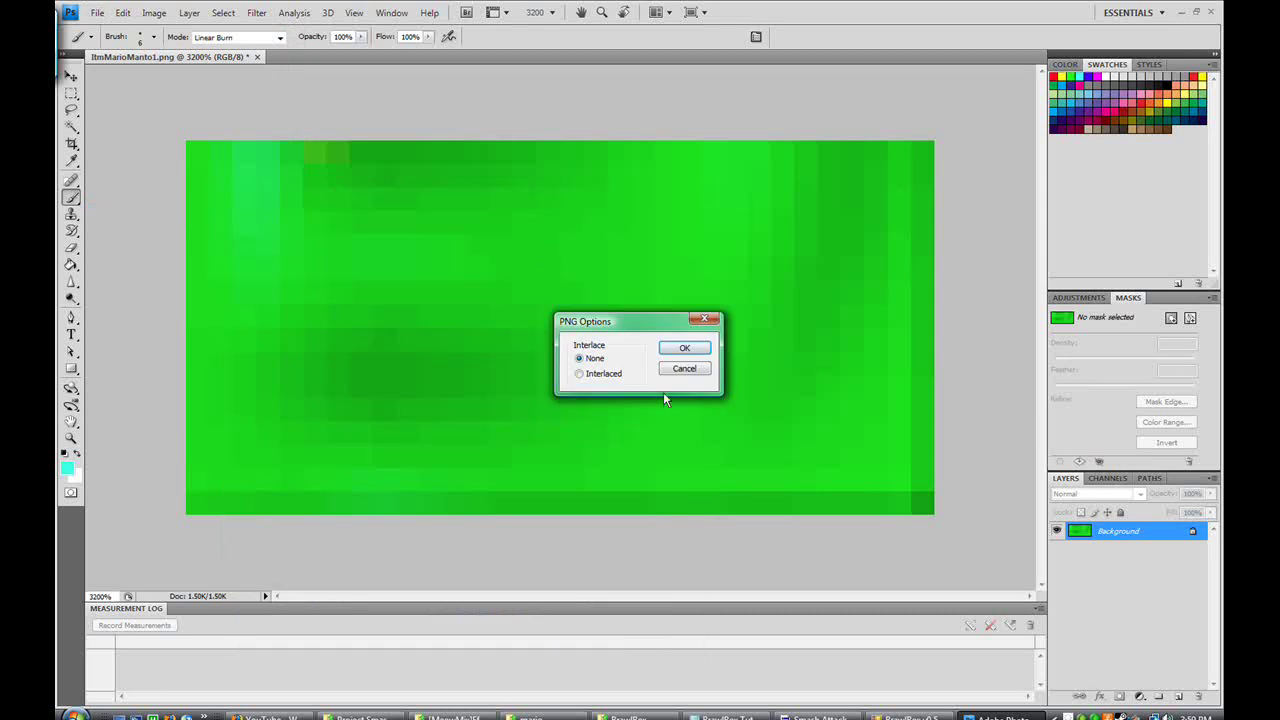
click(685, 349)
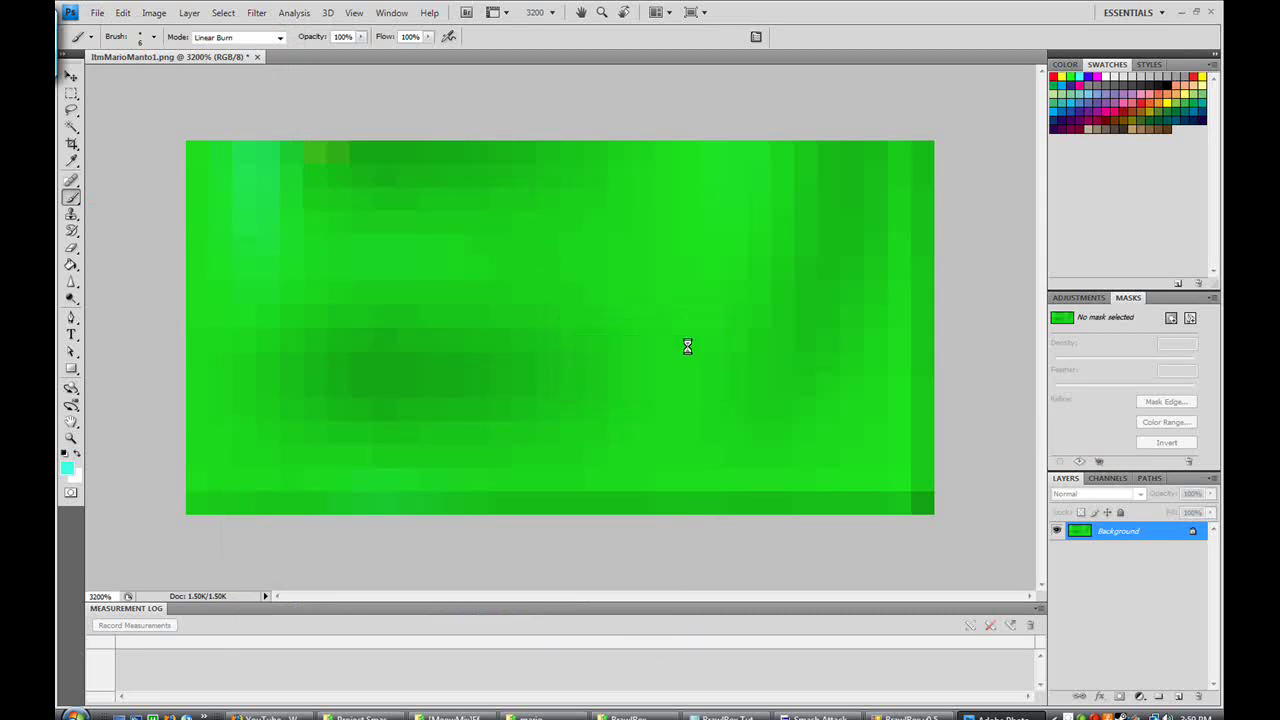
key(alt+Tab)
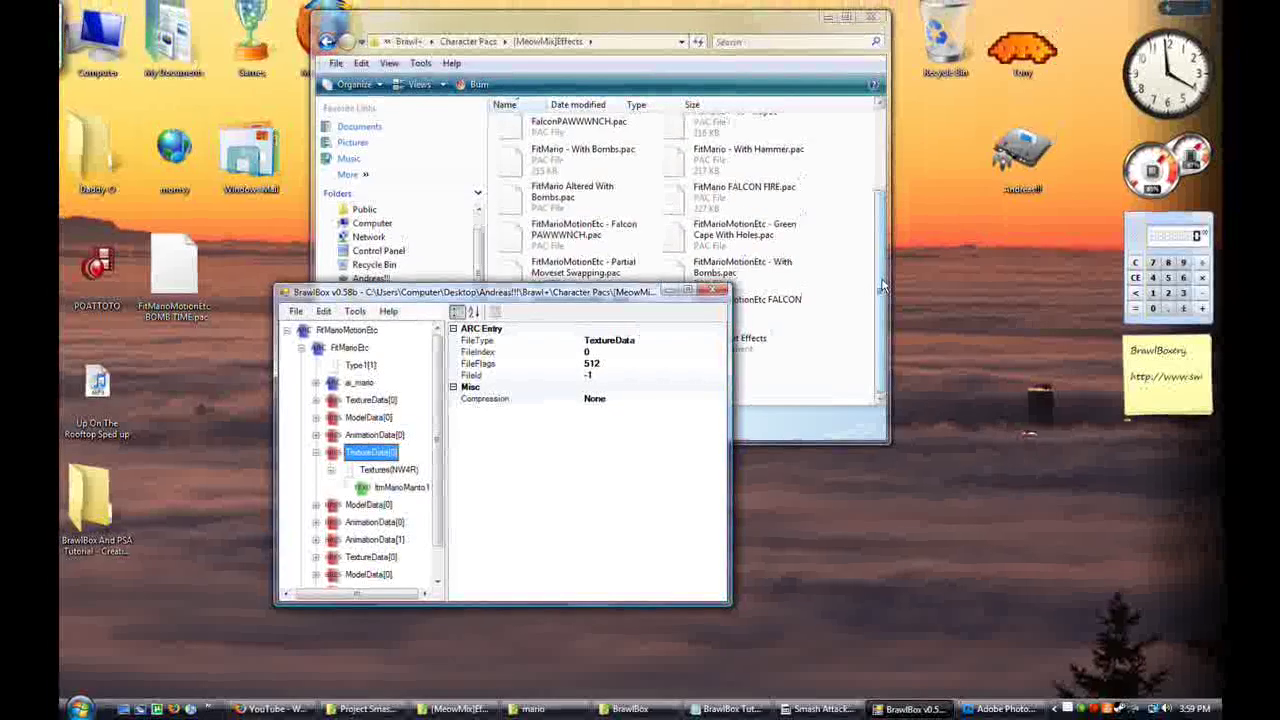
- Replace the ItmMarioManto1 texture with the green ItmMarioManto1.png, accepting the Advanced Texture Converter
click(890, 276)
drag(594, 28, 967, 194)
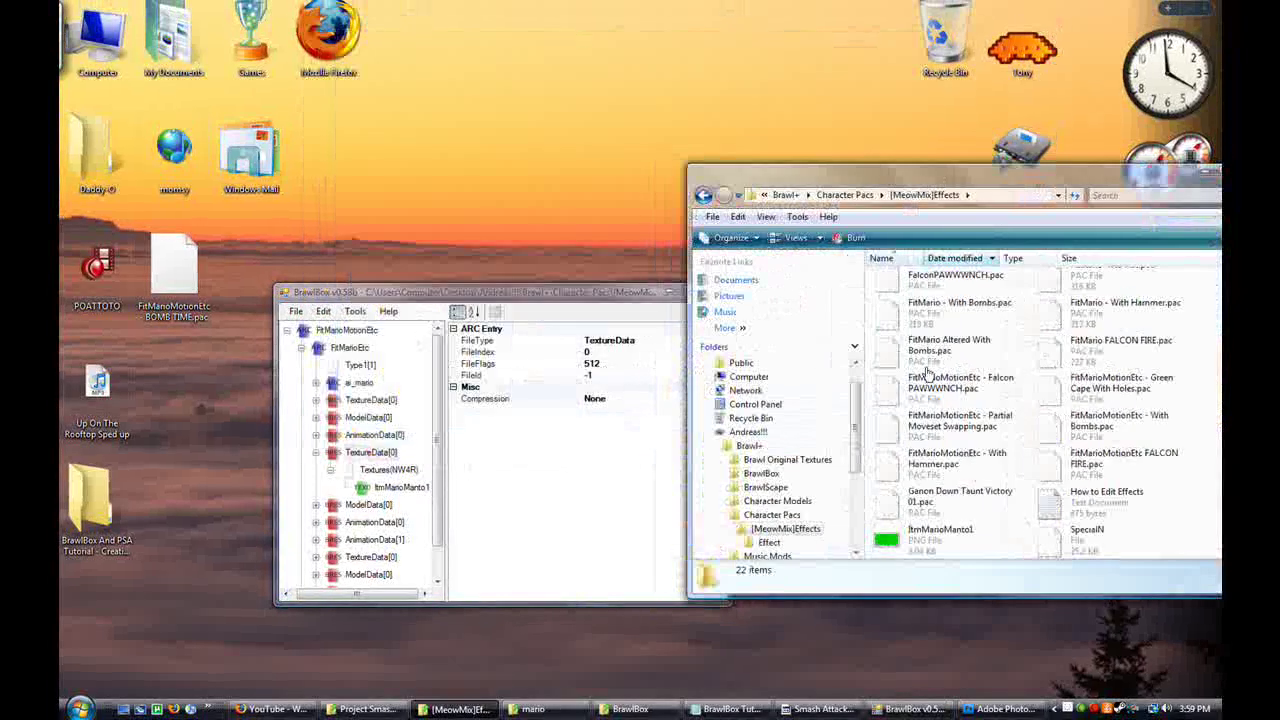
click(384, 490)
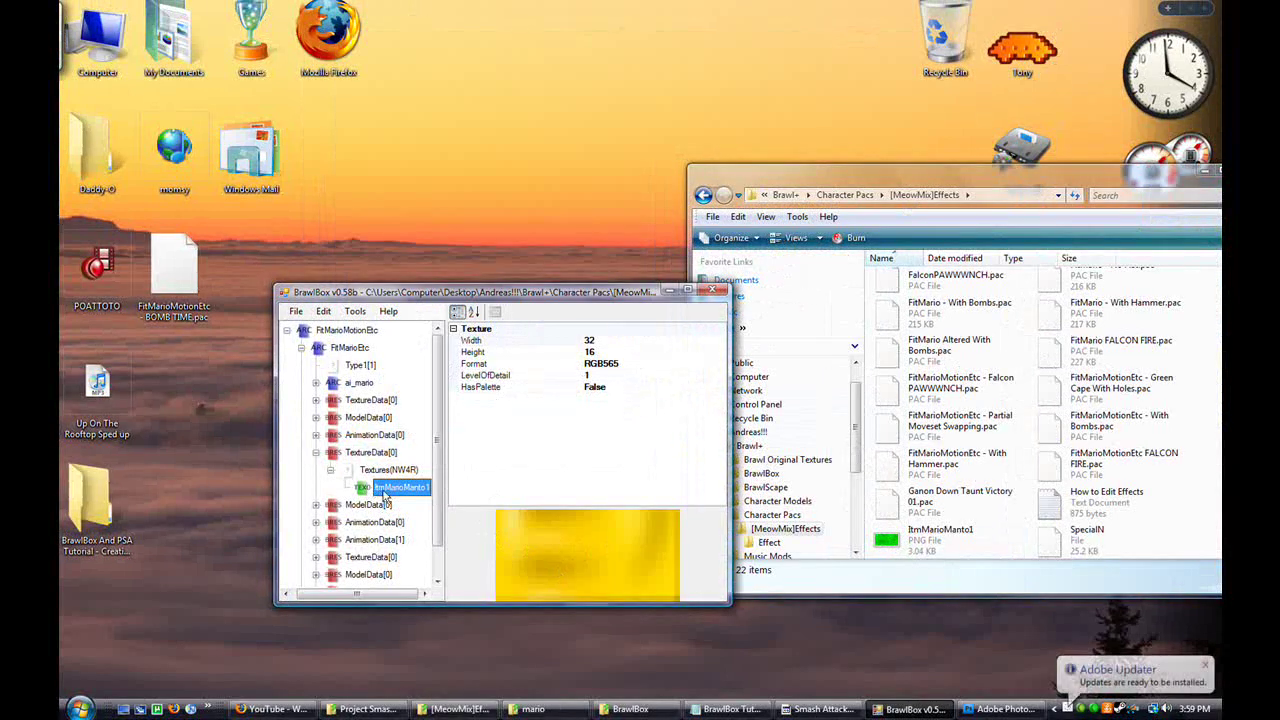
right_click(385, 494)
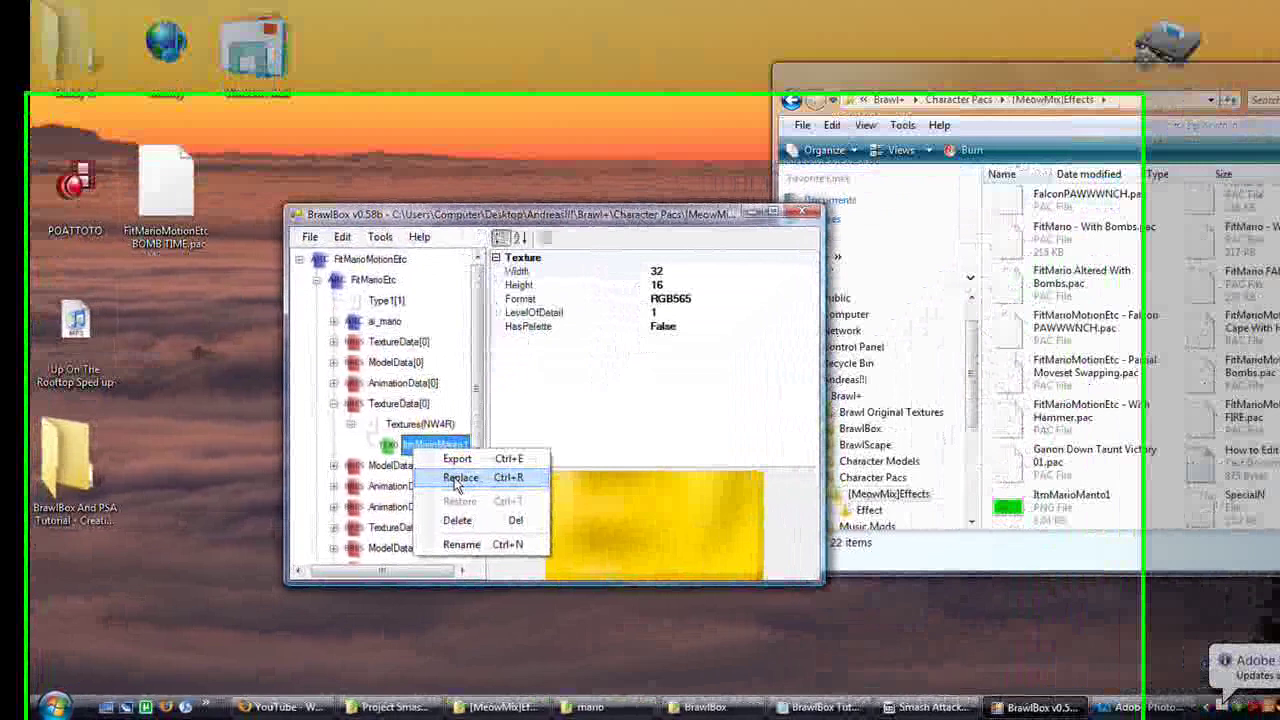
click(459, 478)
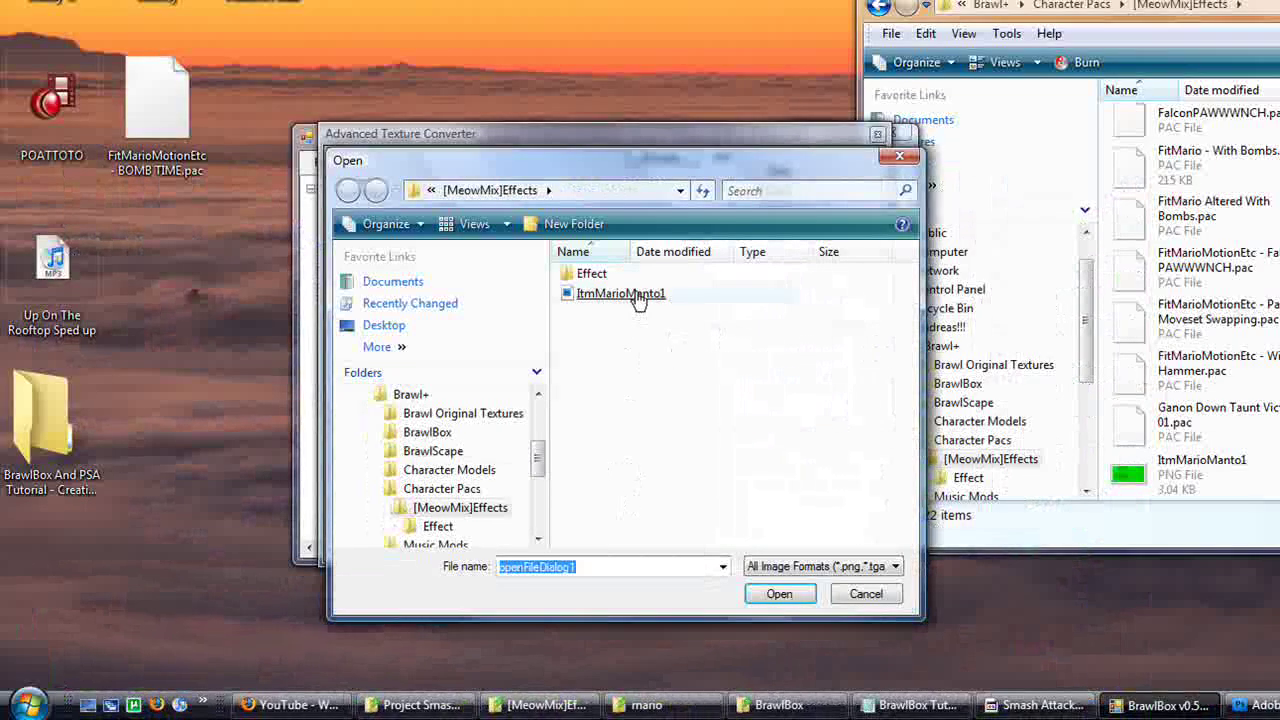
click(637, 297)
double_click(635, 298)
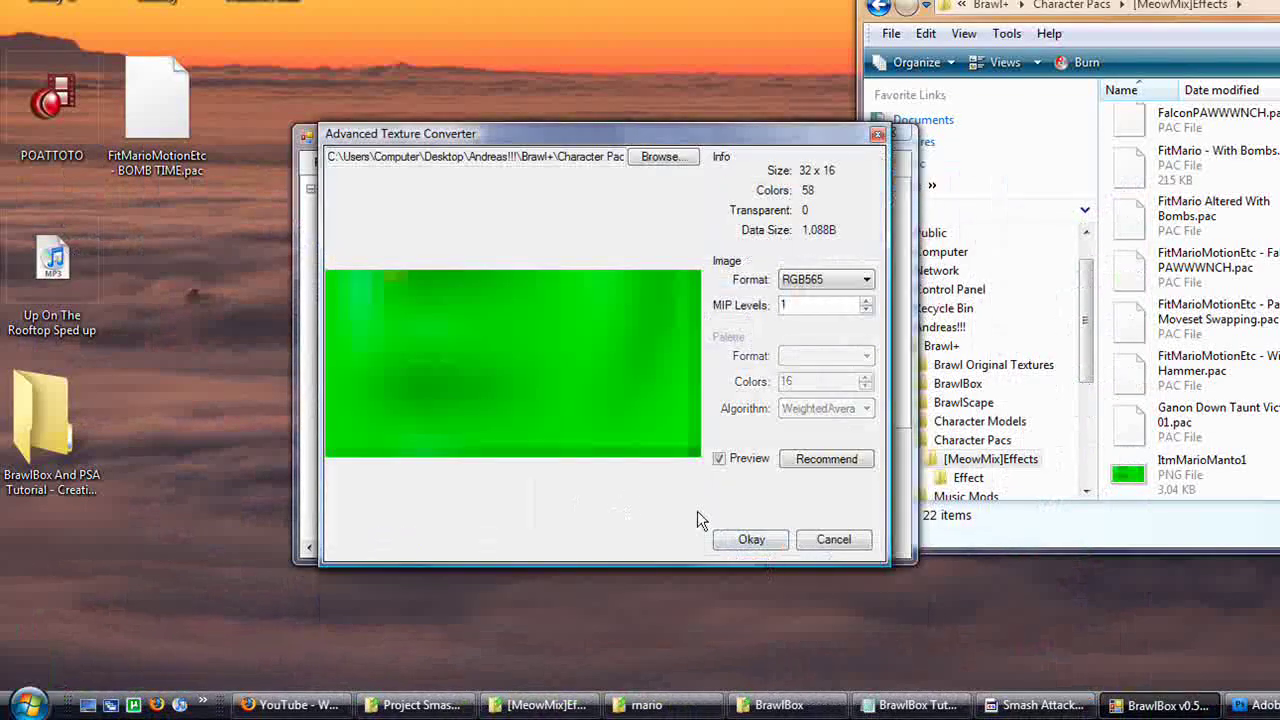
click(751, 539)
click(323, 162)
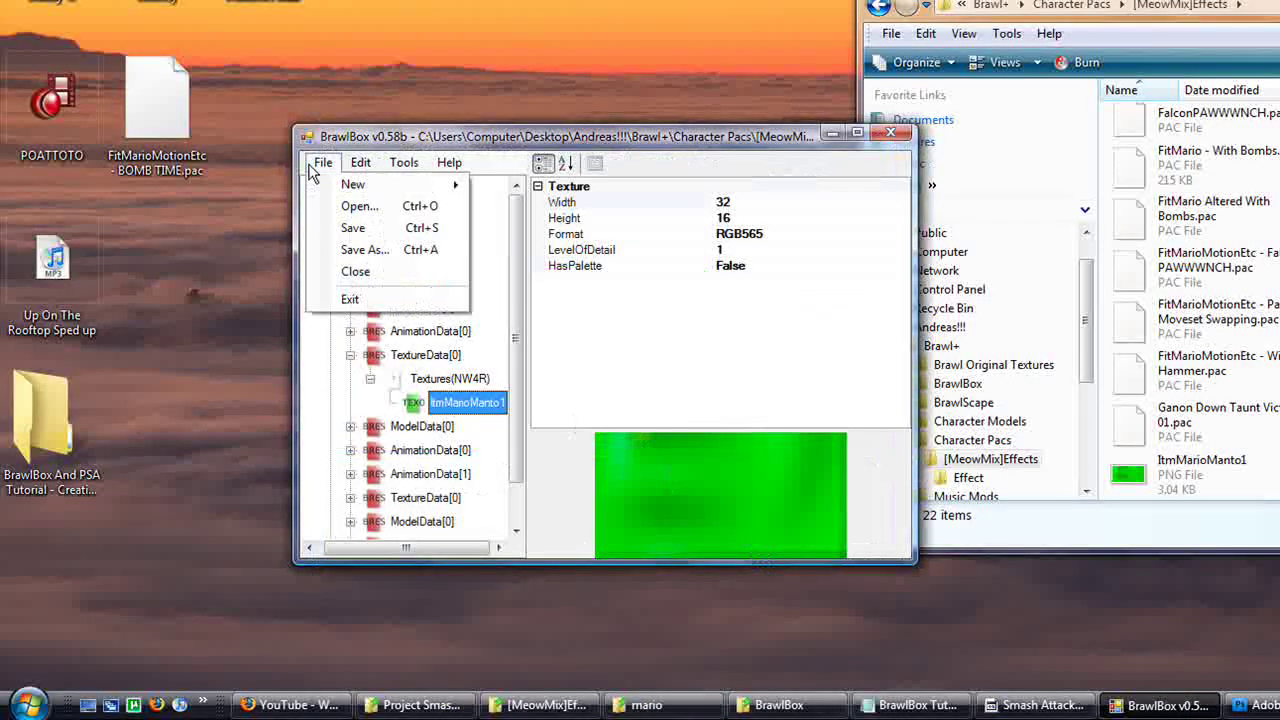
- Save the archive as 'FitMarioMotionEtc - Green Cape YAY.pac' in [MeowMix]Effects
click(350, 208)
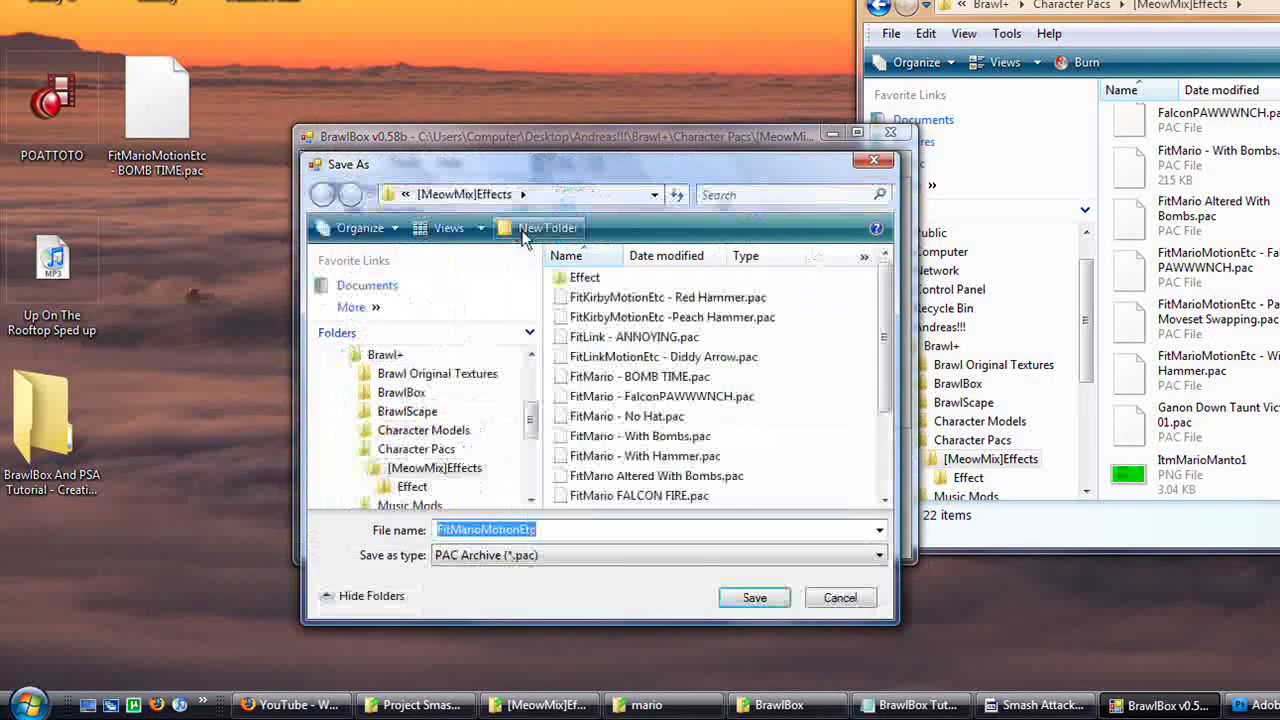
click(581, 530)
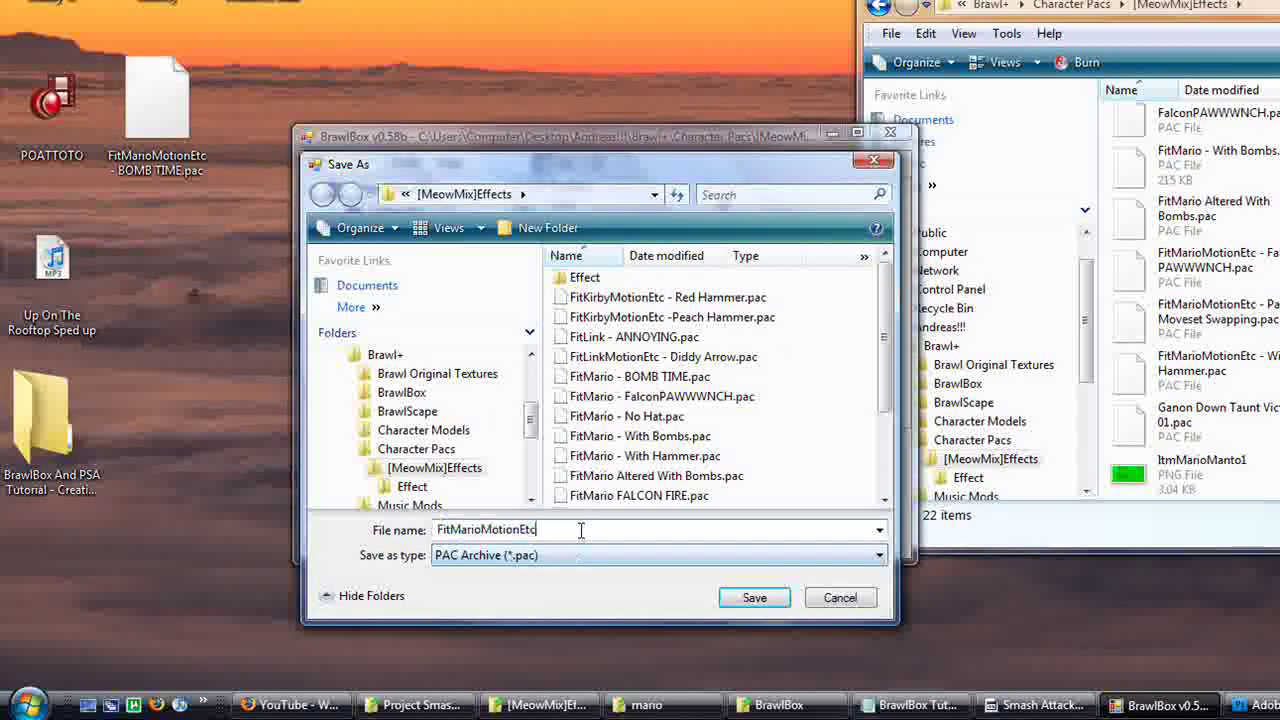
text(- Green Cape)
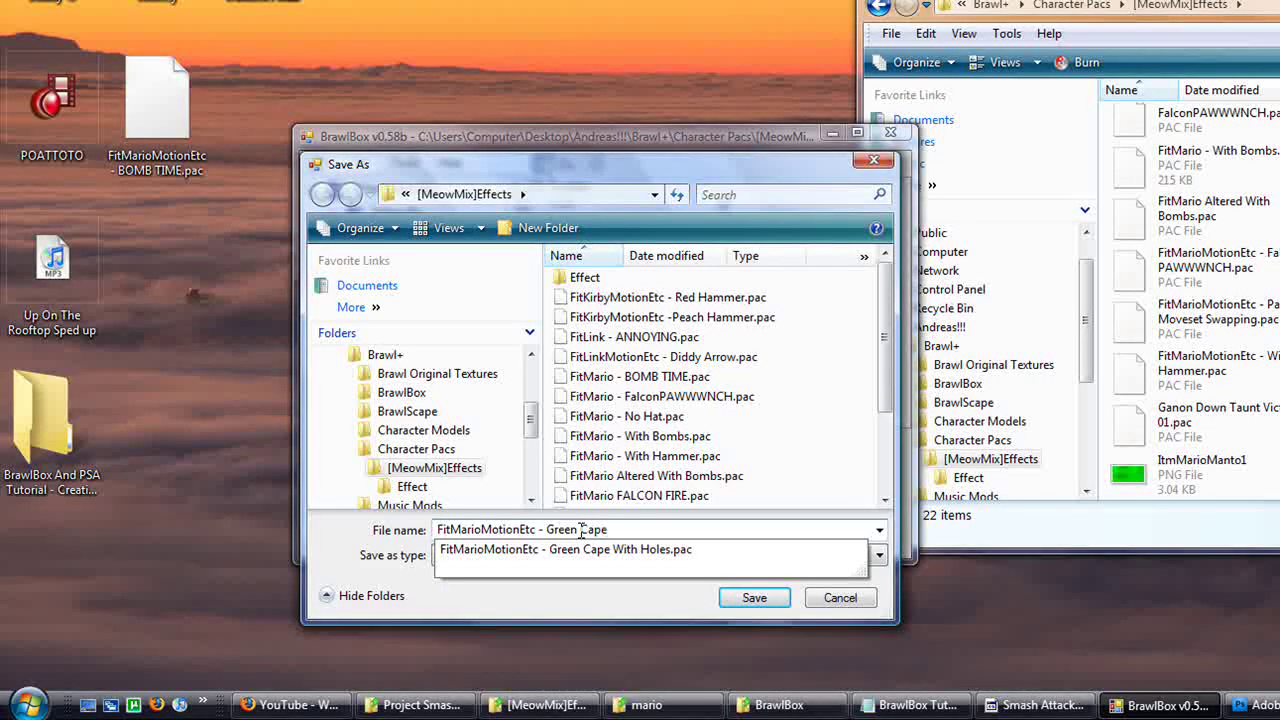
text(YAY)
key(Return)
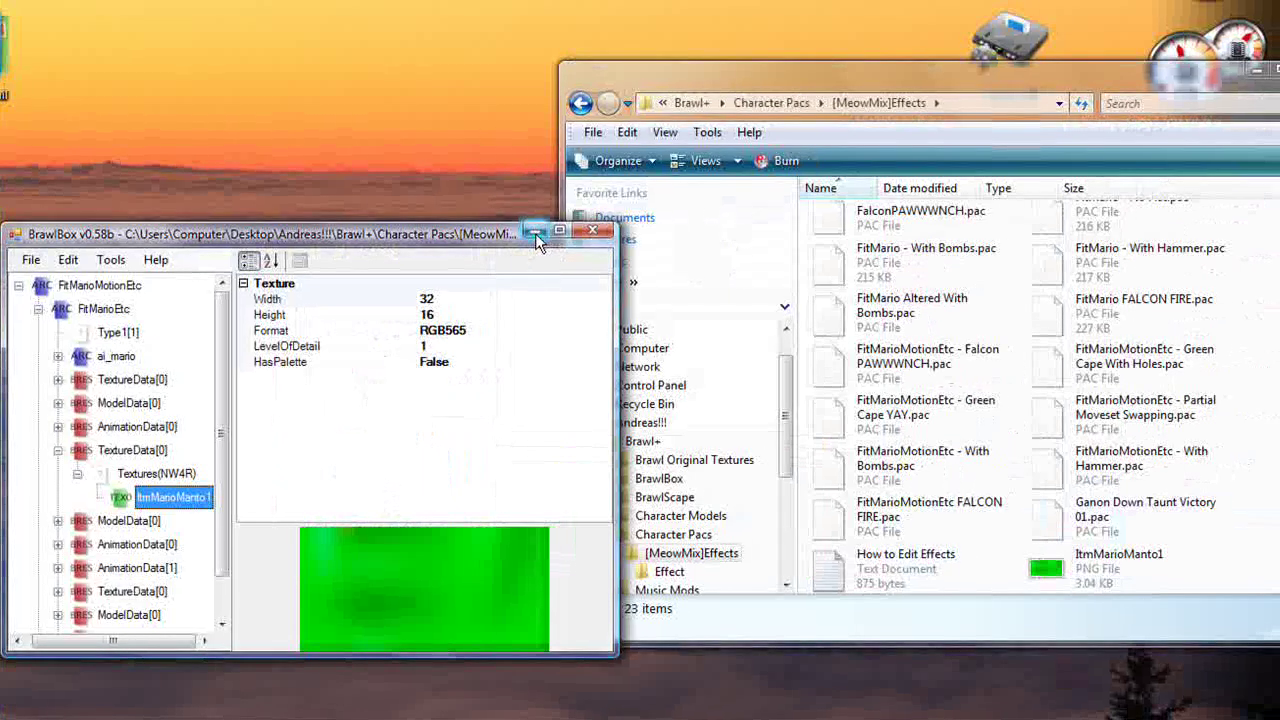
- Minimize BrawlBox and the Effects folder window so only the desktop remains visible
click(535, 233)
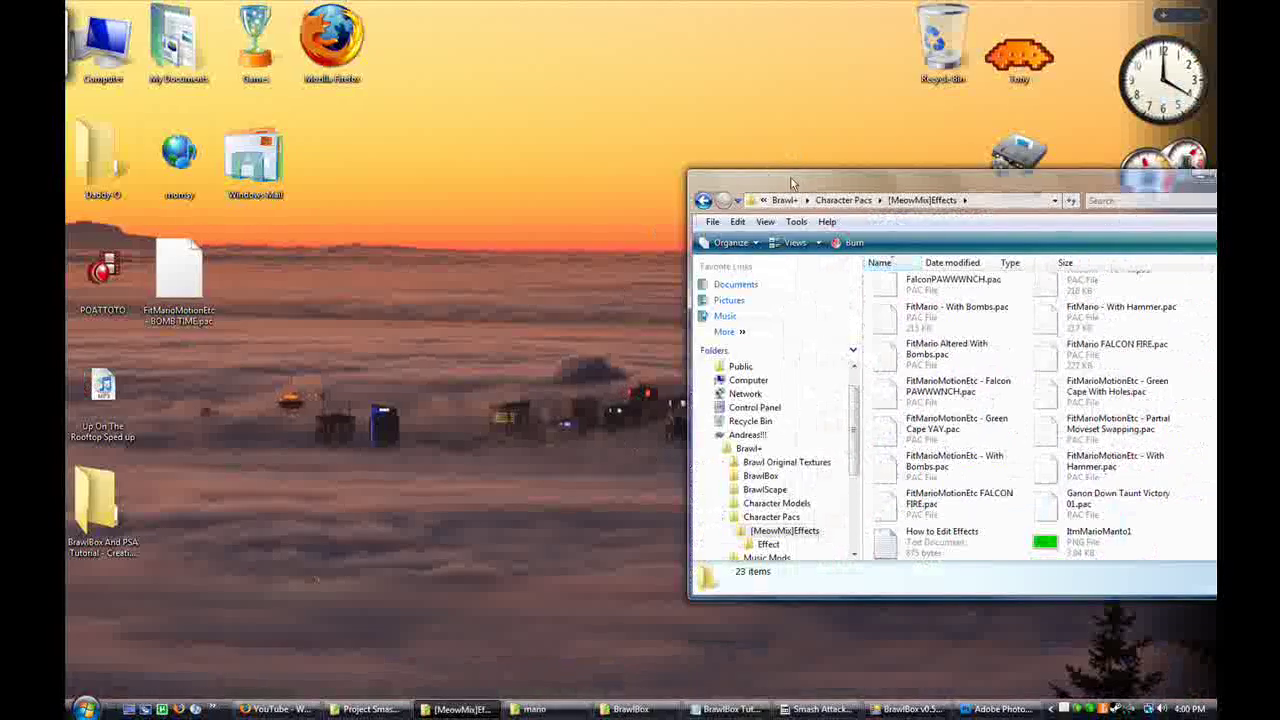
drag(775, 180, 414, 176)
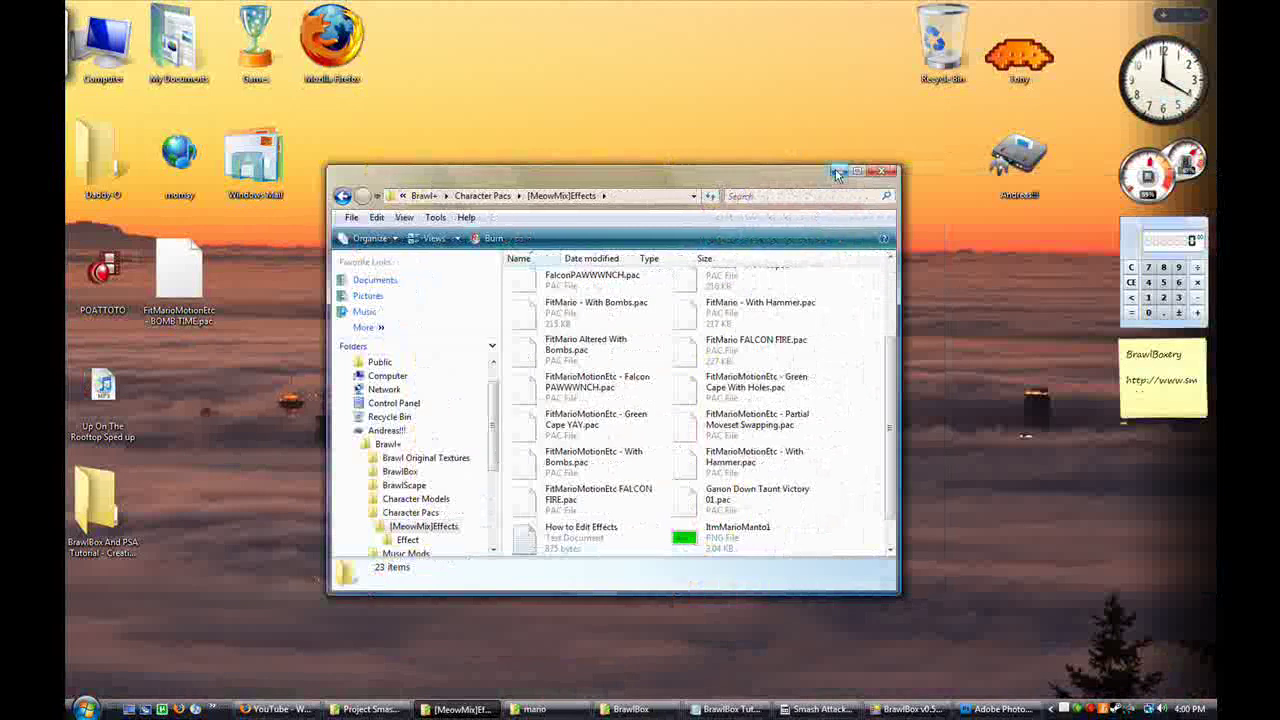
click(838, 172)
mouse_move(1000, 709)
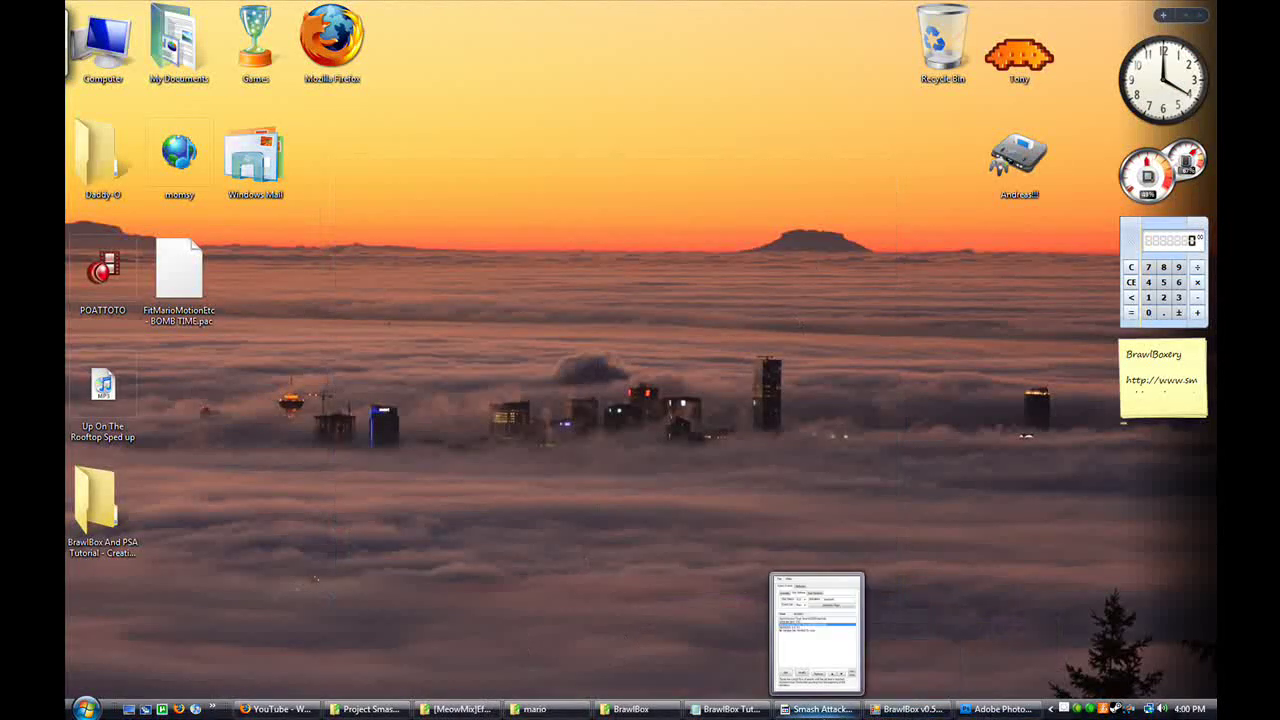
mouse_move(714, 716)
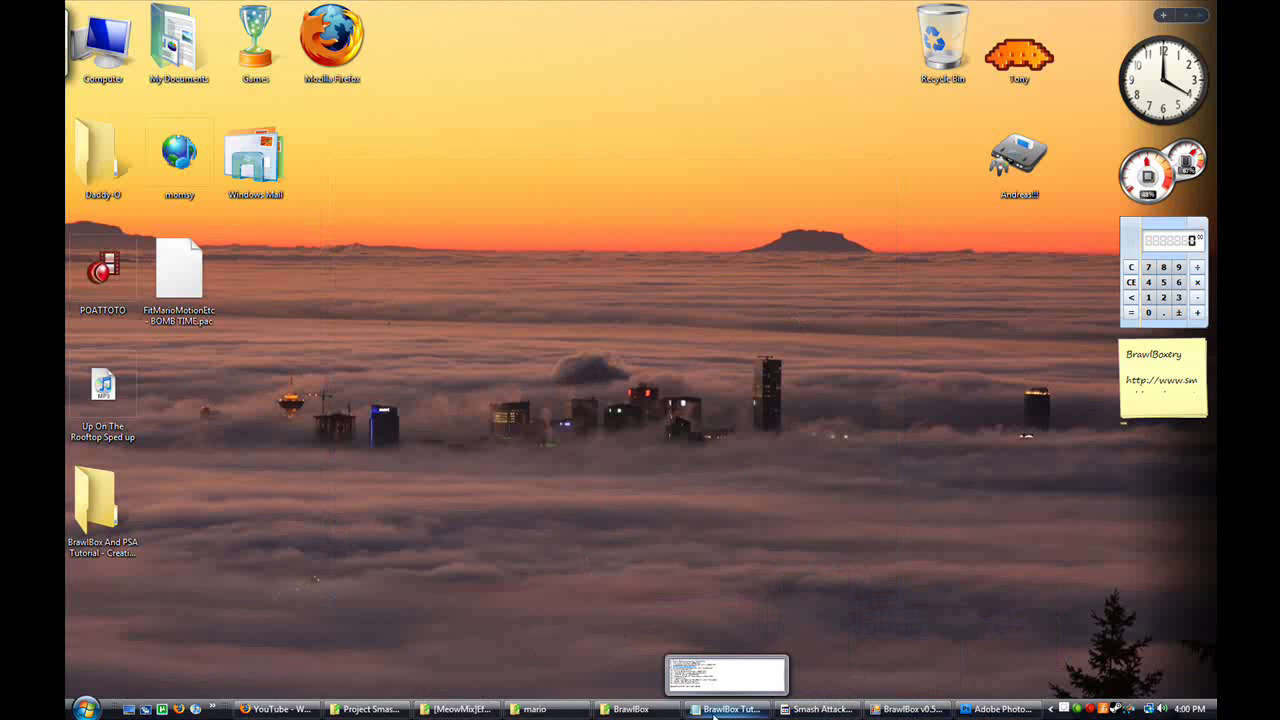
click(1086, 710)
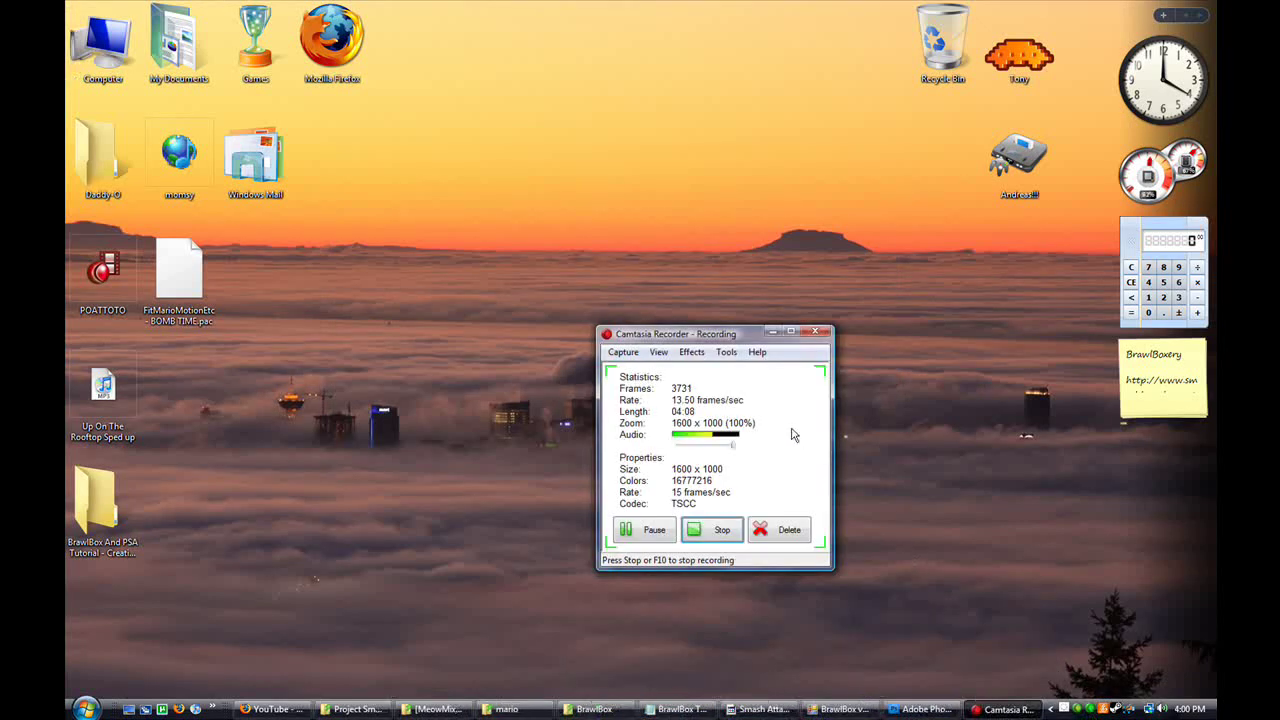